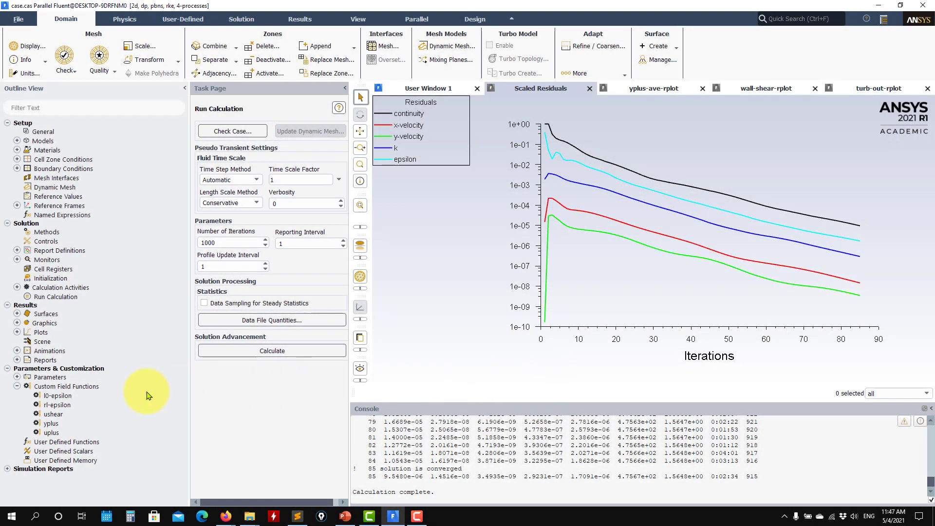
Step: Expand Results > Graphics > Contours in the outline to reveal contour-1
{"action": "left_click", "coordinate": [17, 323]}
{"action": "left_click", "coordinate": [27, 341]}
{"action": "scroll", "coordinate": [27, 373], "scroll_direction": "down", "scroll_amount": 1}
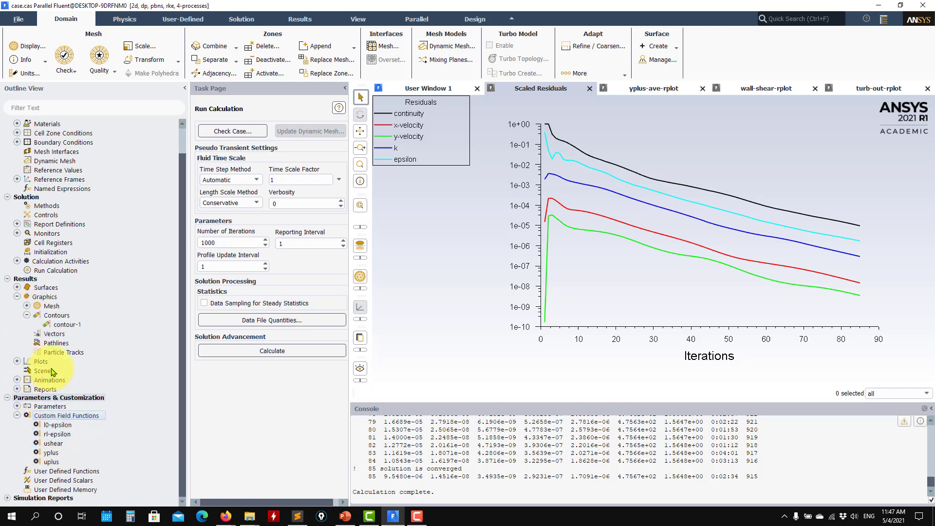
Step: Browse contour-1's Velocity quantities, keep Velocity Magnitude, and close the dialog unchanged
{"action": "double_click", "coordinate": [59, 325]}
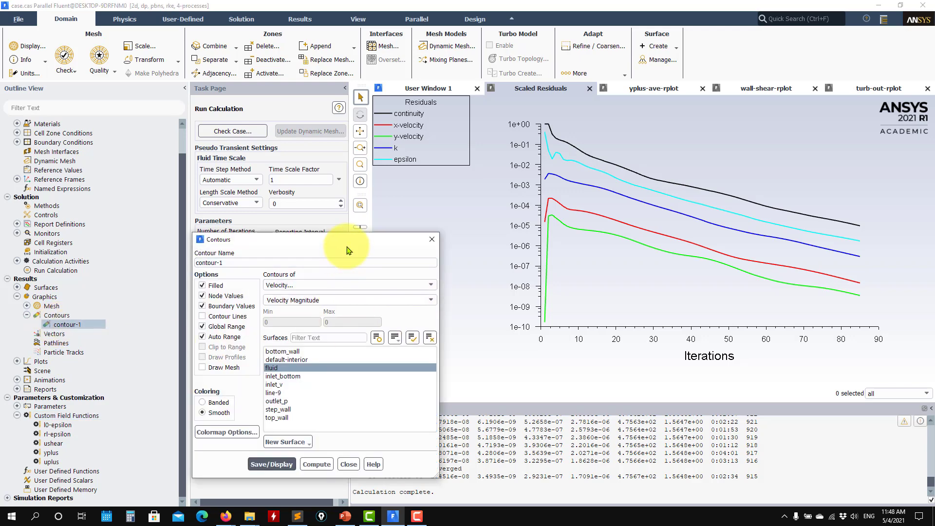
{"action": "left_click_drag", "start_coordinate": [346, 247], "coordinate": [377, 151]}
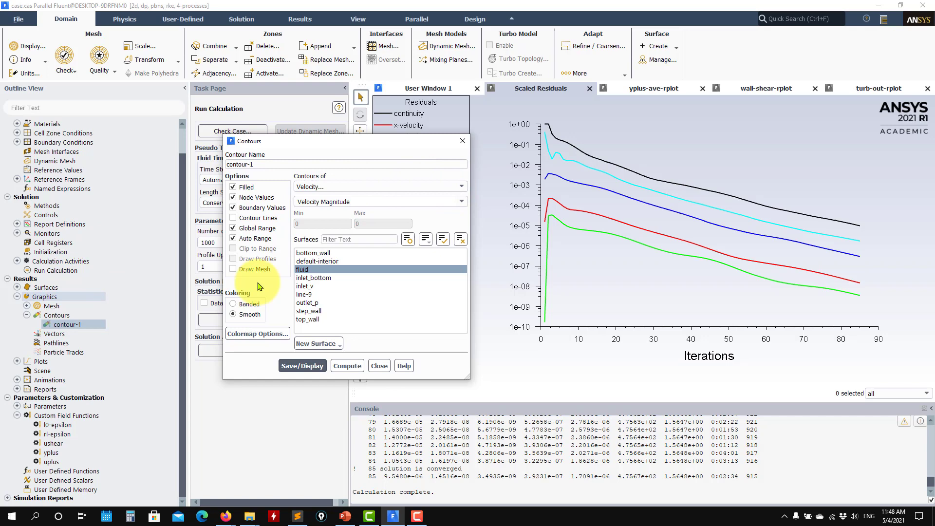
{"action": "left_click", "coordinate": [456, 186]}
{"action": "left_click", "coordinate": [425, 167]}
{"action": "left_click", "coordinate": [461, 202]}
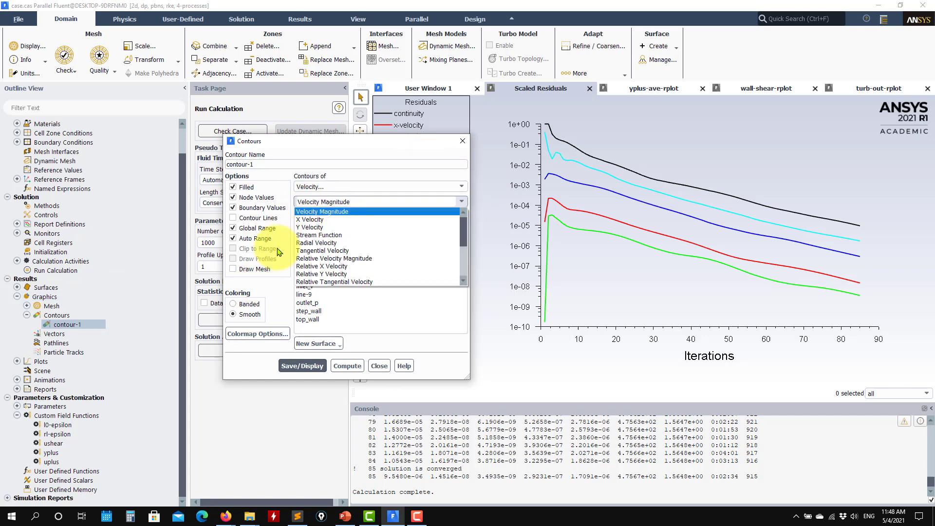
{"action": "left_click", "coordinate": [371, 158]}
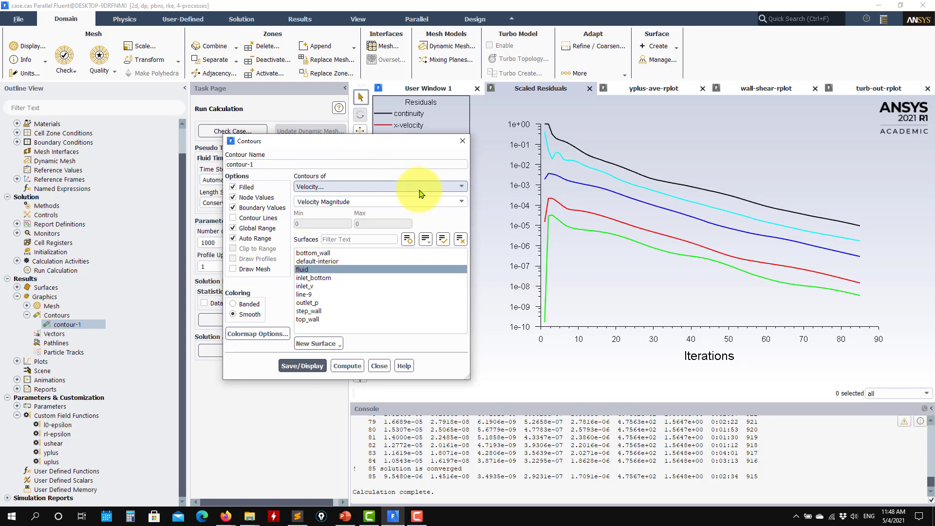
{"action": "left_click", "coordinate": [416, 187]}
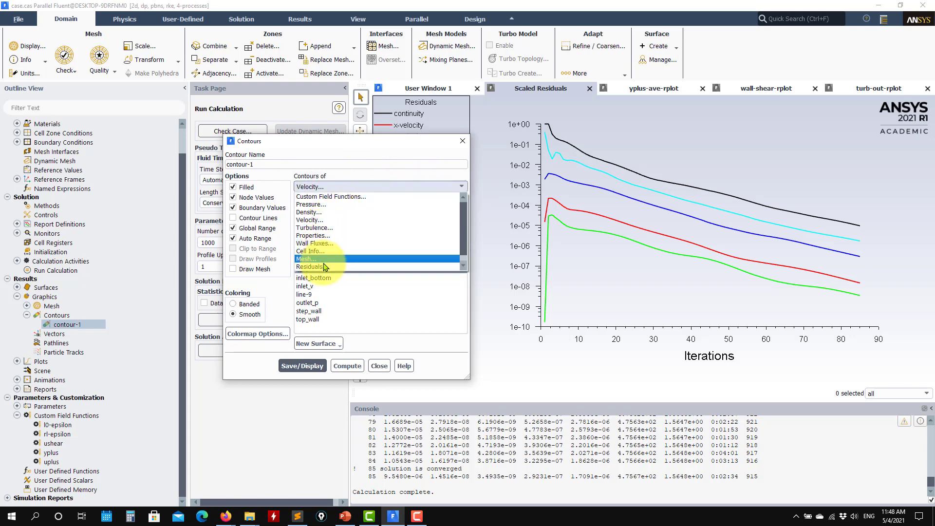
{"action": "left_click", "coordinate": [343, 222]}
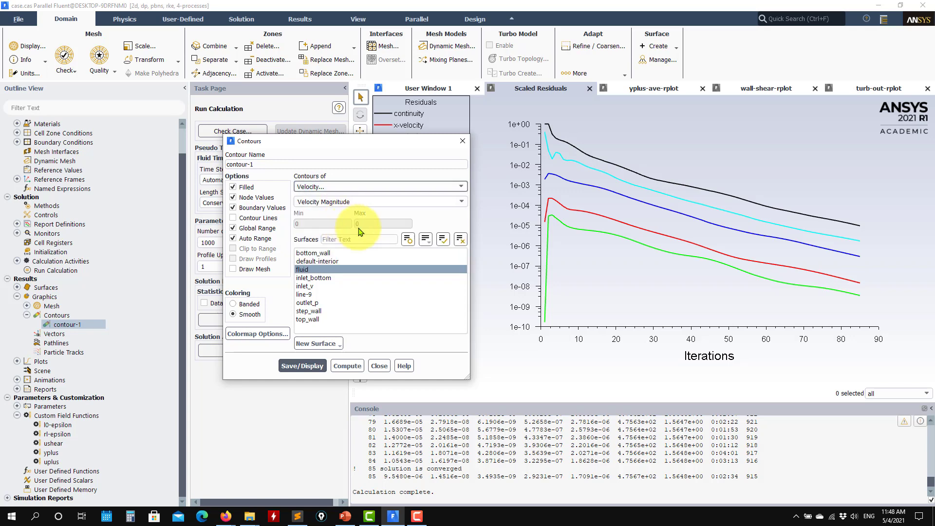
{"action": "left_click", "coordinate": [444, 201]}
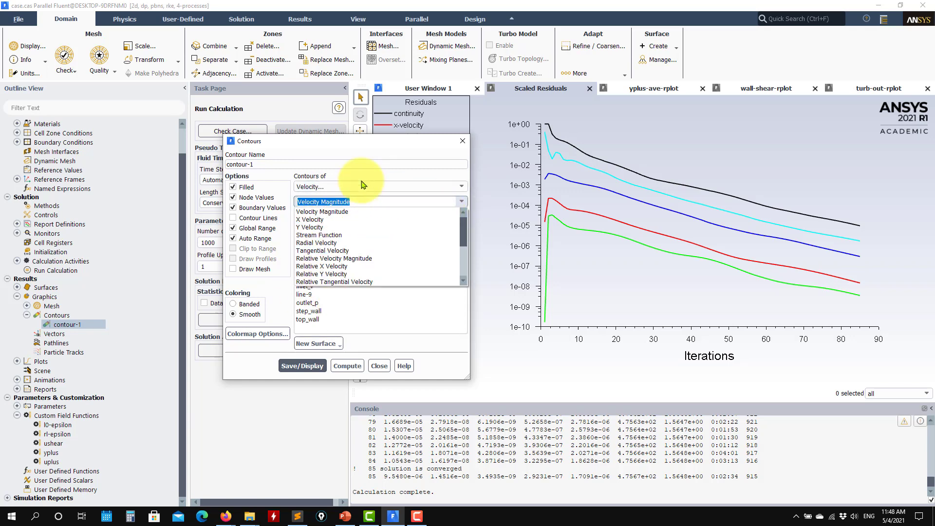
{"action": "scroll", "coordinate": [377, 226], "scroll_direction": "down", "scroll_amount": 1}
{"action": "scroll", "coordinate": [370, 239], "scroll_direction": "down", "scroll_amount": 3}
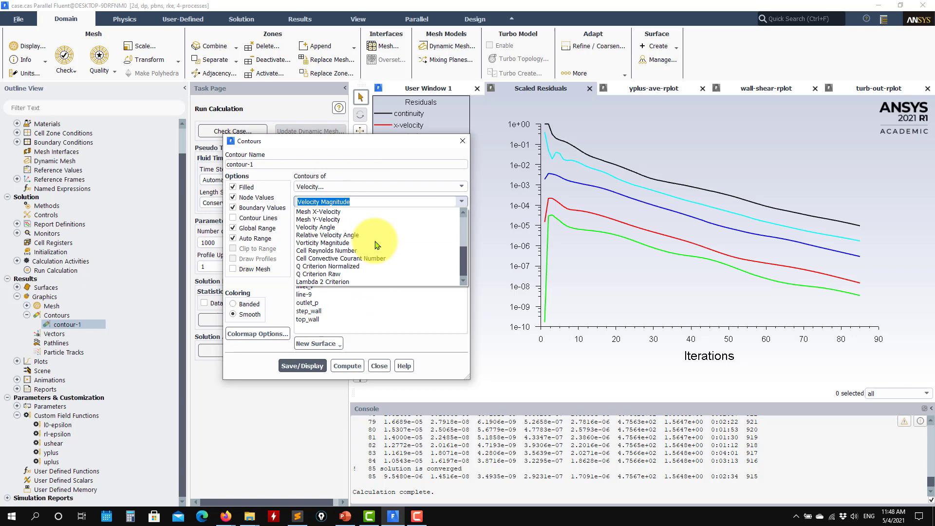
{"action": "left_click", "coordinate": [375, 366]}
{"action": "left_click", "coordinate": [375, 365]}
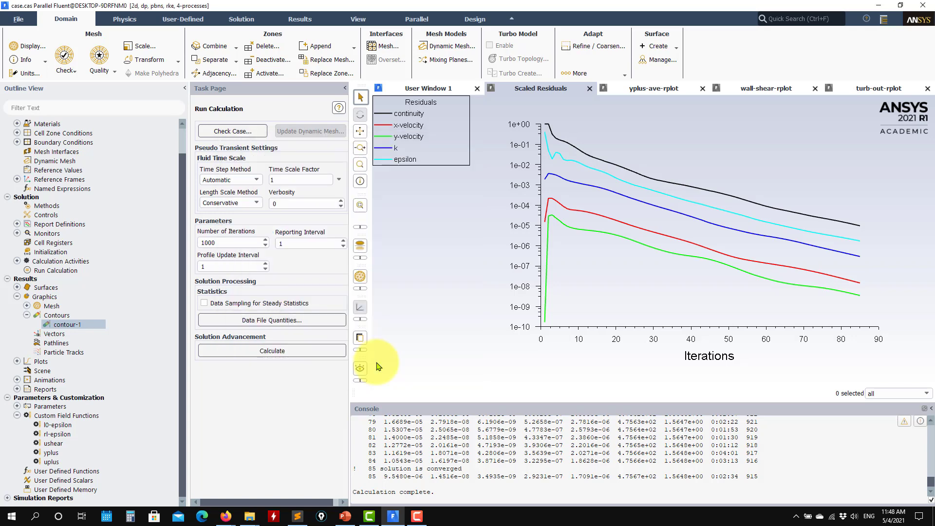
Step: Review the existing custom field function definitions, such as ushear, in the Manage dialog
{"action": "right_click", "coordinate": [65, 419]}
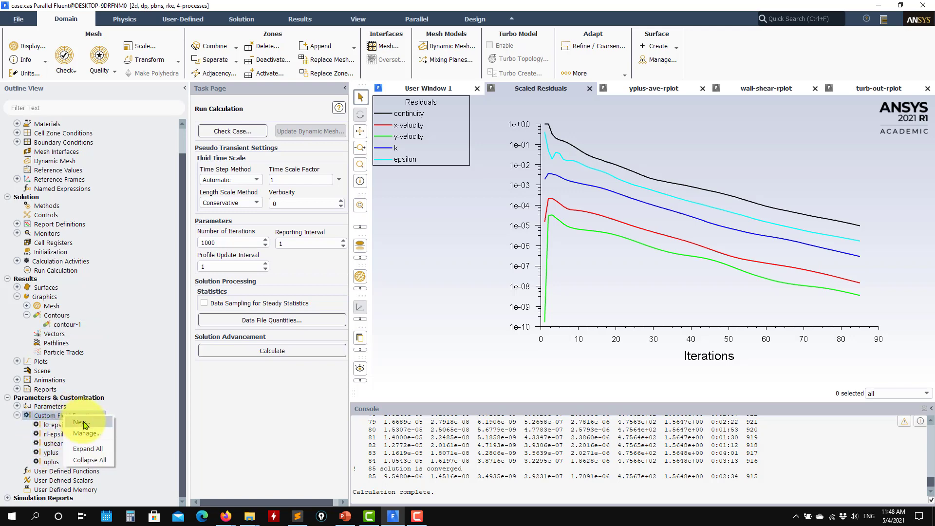
{"action": "left_click", "coordinate": [59, 416]}
{"action": "right_click", "coordinate": [57, 417]}
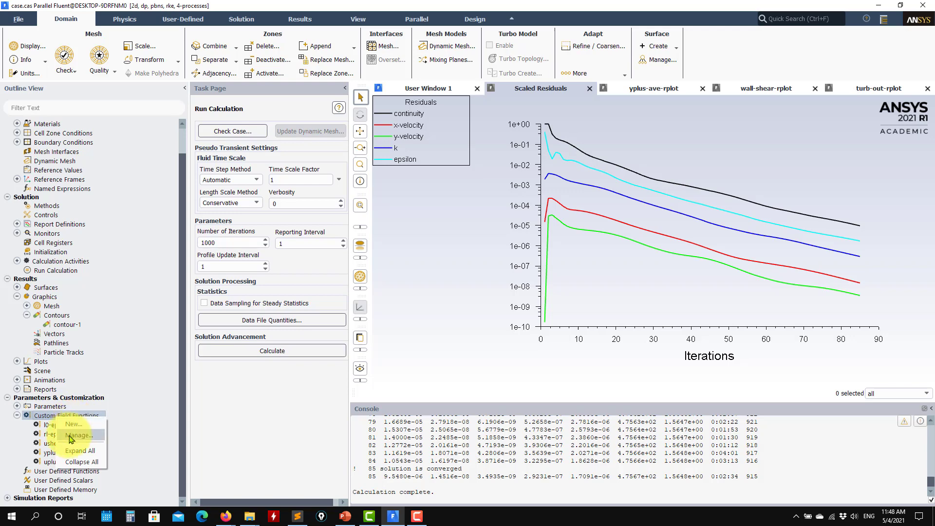
{"action": "left_click", "coordinate": [73, 435]}
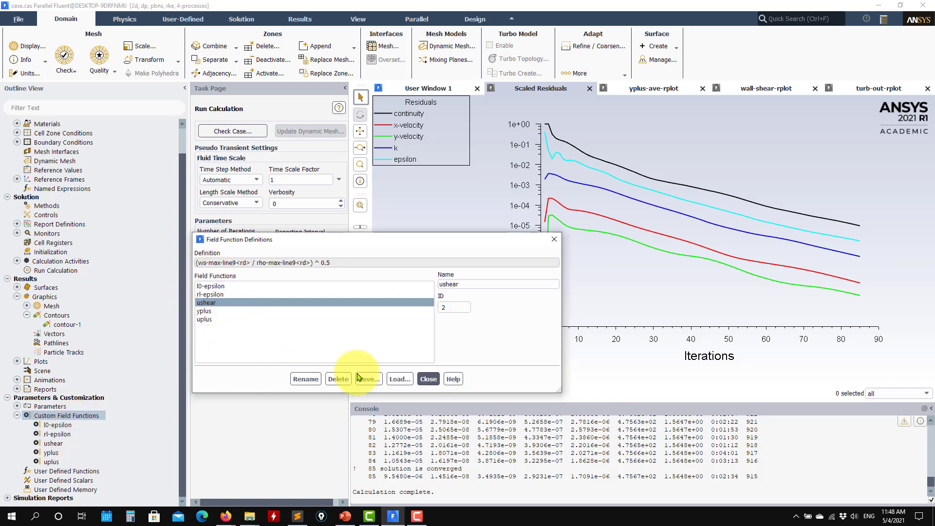
{"action": "left_click", "coordinate": [425, 383]}
{"action": "right_click", "coordinate": [60, 416]}
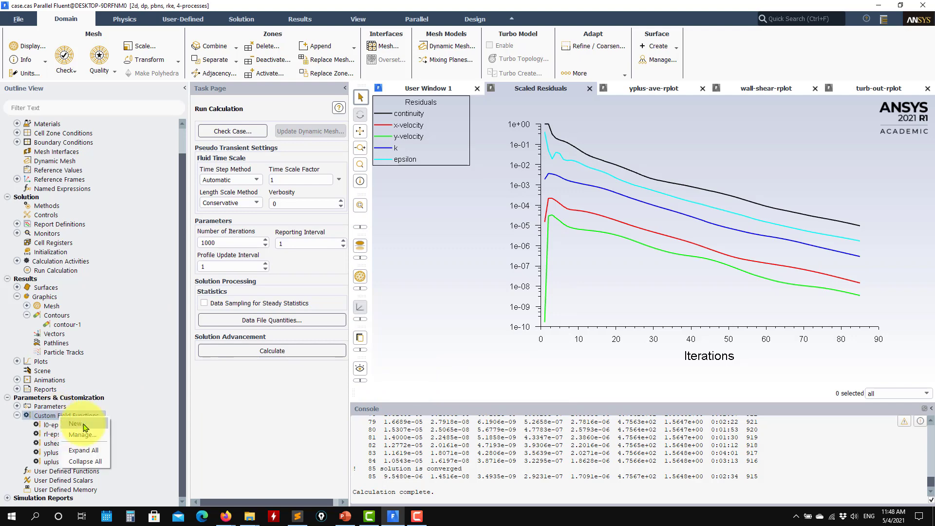
Step: Create custom field function velsquared defined as X Velocity squared (Vx ^ 2)
{"action": "left_click", "coordinate": [73, 424]}
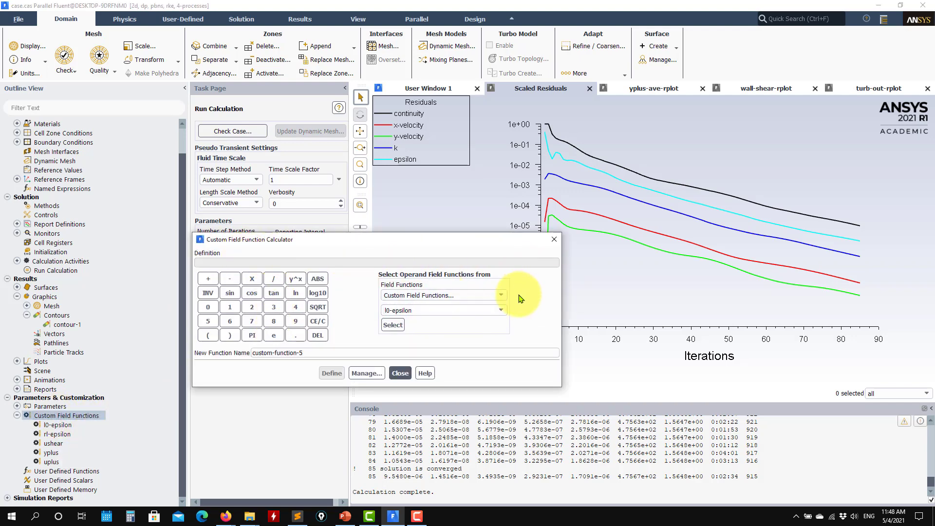
{"action": "left_click", "coordinate": [501, 296]}
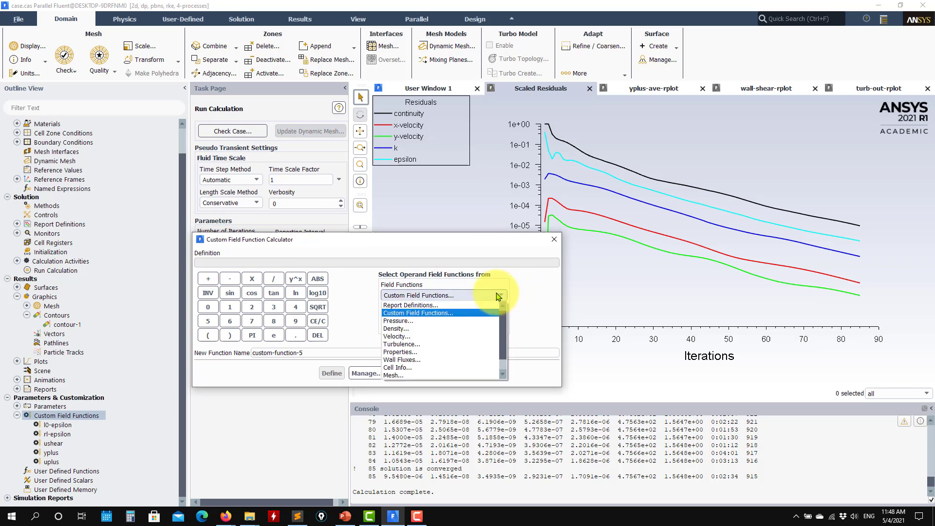
{"action": "left_click", "coordinate": [398, 336]}
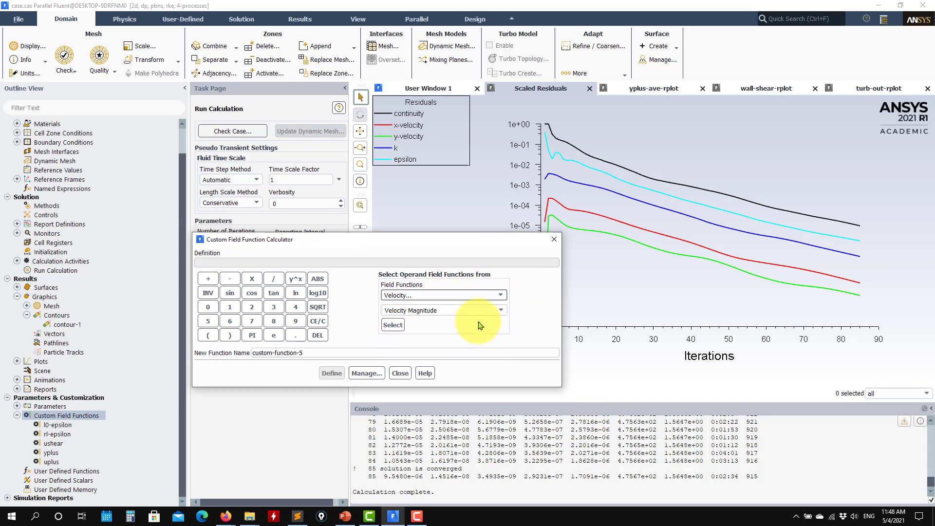
{"action": "left_click", "coordinate": [500, 310]}
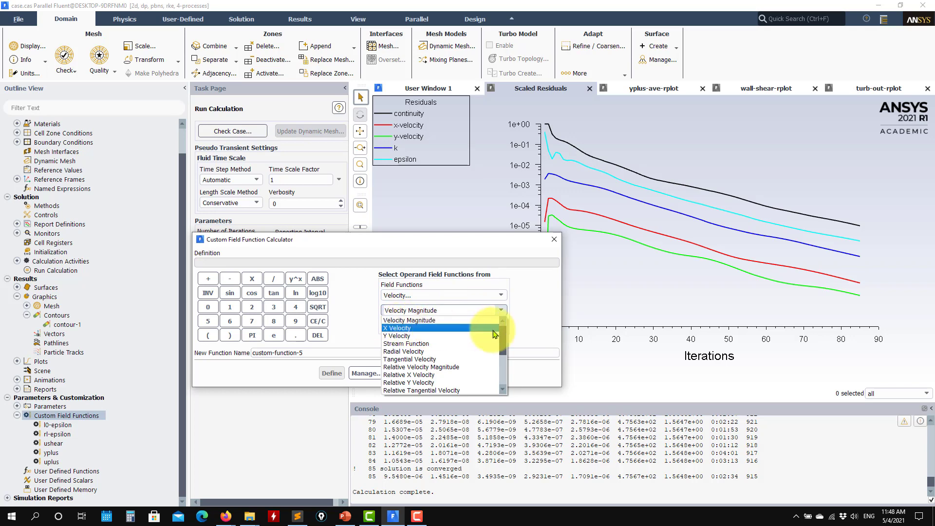
{"action": "mouse_move", "coordinate": [503, 339]}
{"action": "left_mouse_down"}
{"action": "mouse_move", "coordinate": [506, 376]}
{"action": "mouse_move", "coordinate": [507, 321]}
{"action": "left_mouse_up"}
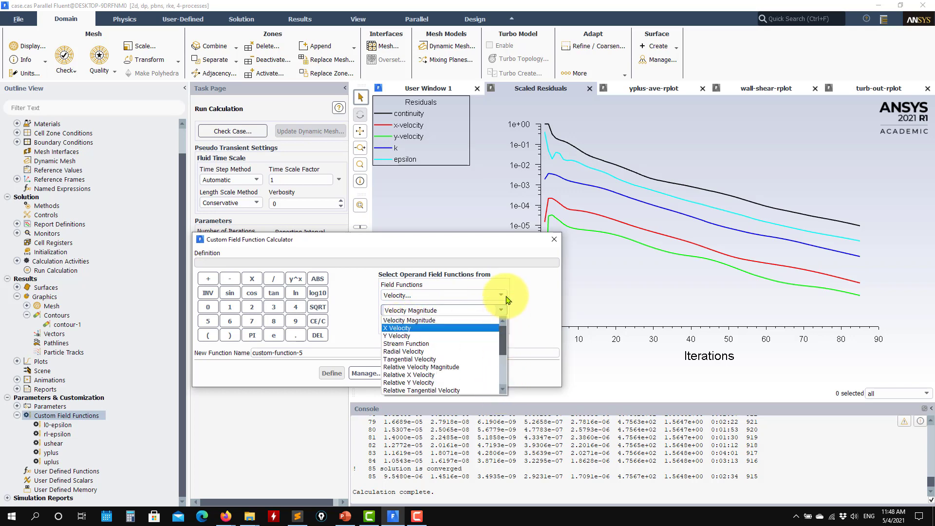
{"action": "left_click", "coordinate": [406, 328]}
{"action": "left_click", "coordinate": [393, 325]}
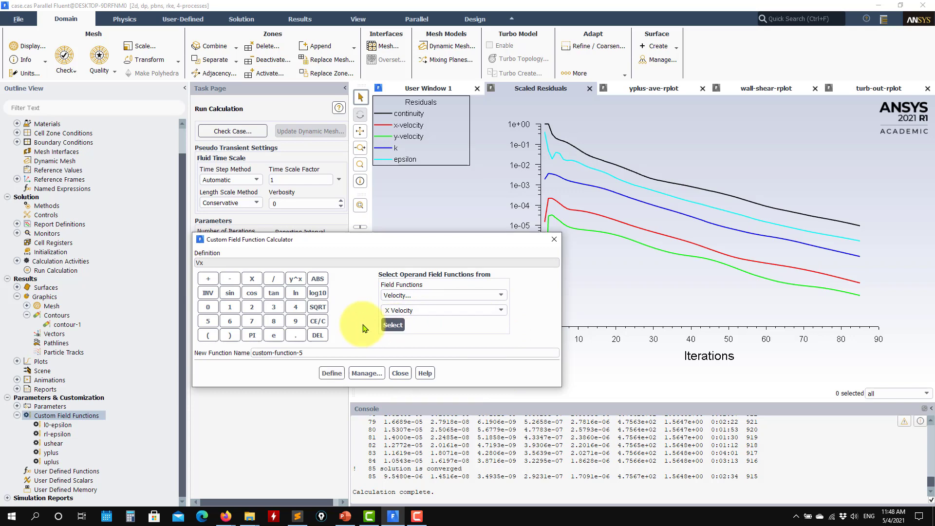
{"action": "left_click", "coordinate": [251, 307]}
{"action": "double_click", "coordinate": [283, 353]}
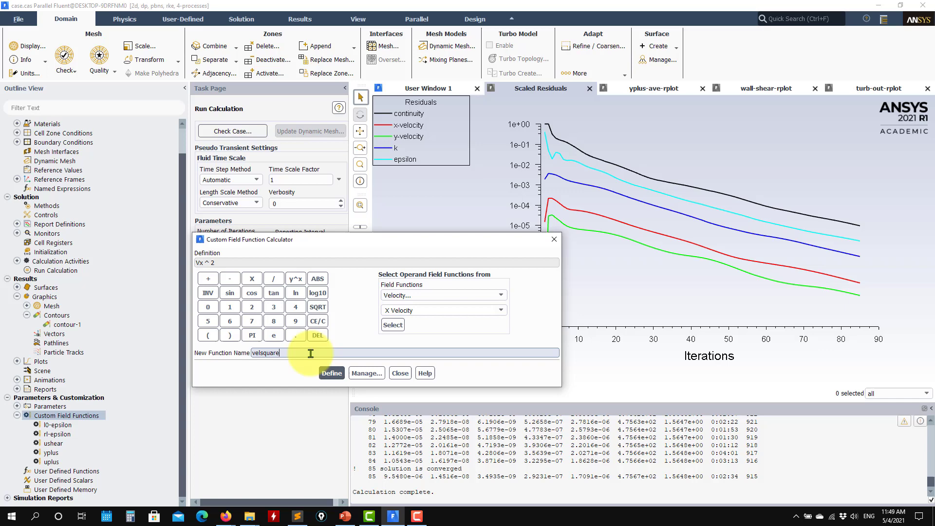
{"action": "left_click", "coordinate": [332, 372]}
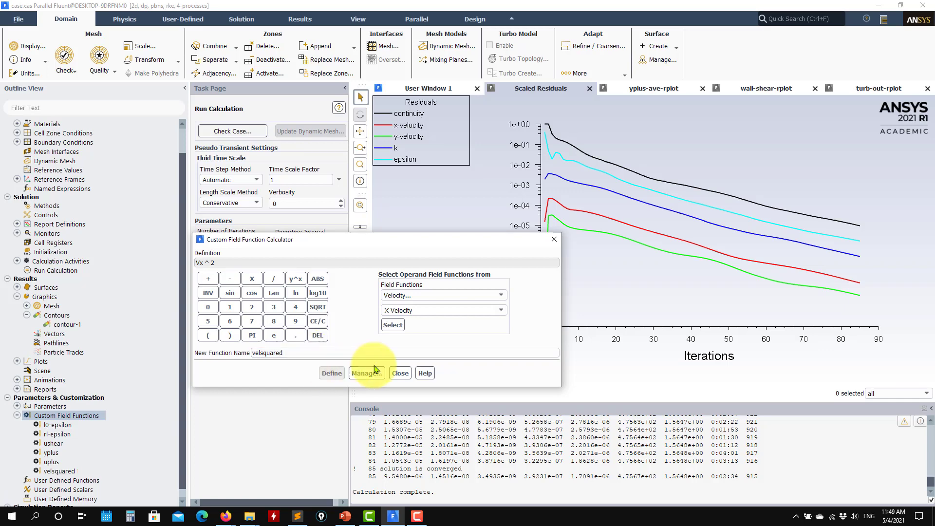
{"action": "left_click", "coordinate": [400, 374]}
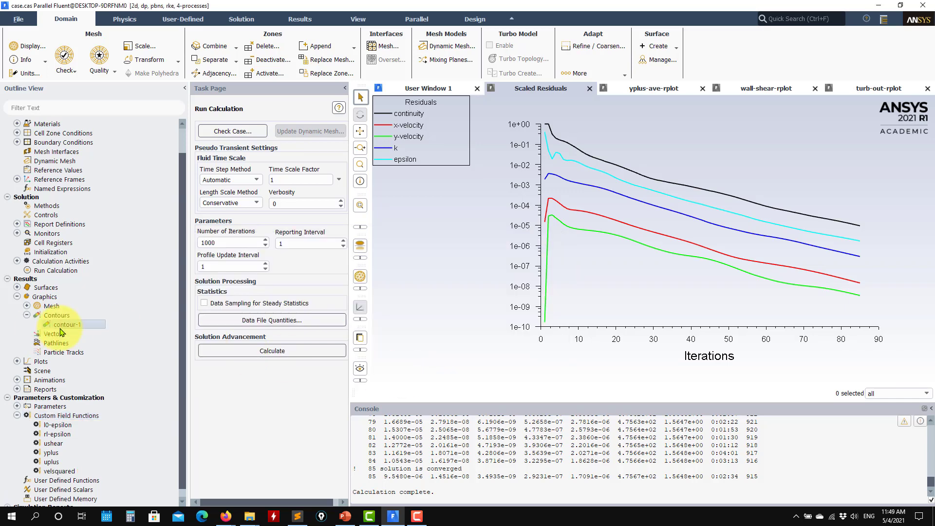
Step: Switch contour-1 to the velsquared custom field function and display it
{"action": "double_click", "coordinate": [61, 325]}
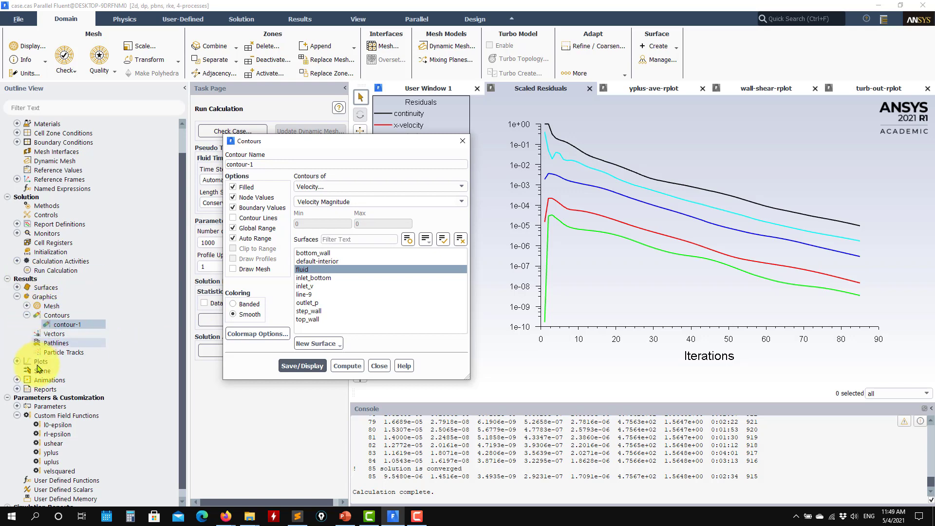
{"action": "left_click", "coordinate": [460, 186]}
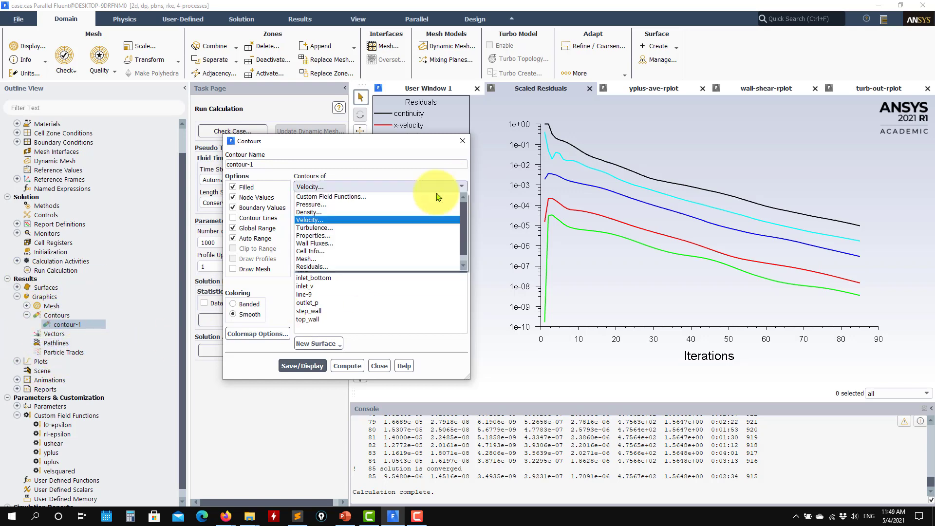
{"action": "left_click", "coordinate": [437, 196]}
{"action": "left_click", "coordinate": [435, 202]}
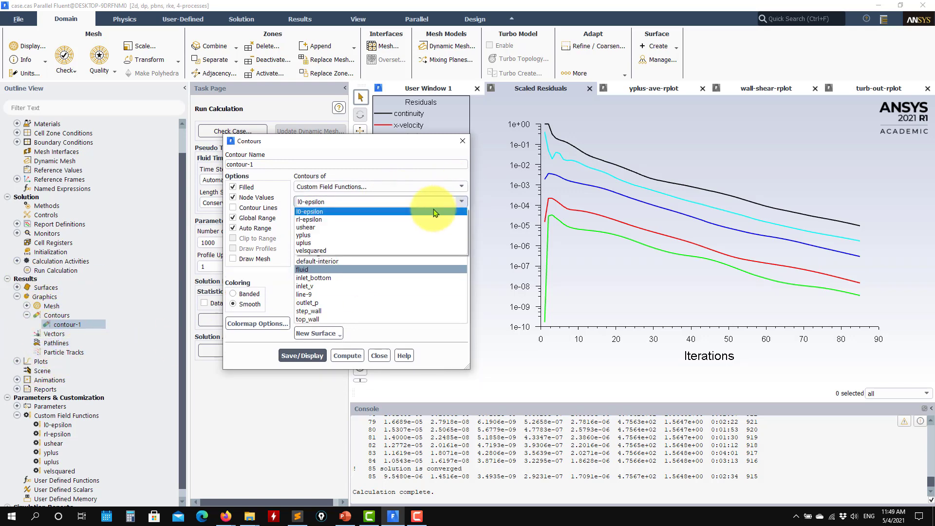
{"action": "left_click", "coordinate": [311, 250]}
{"action": "left_click", "coordinate": [302, 356]}
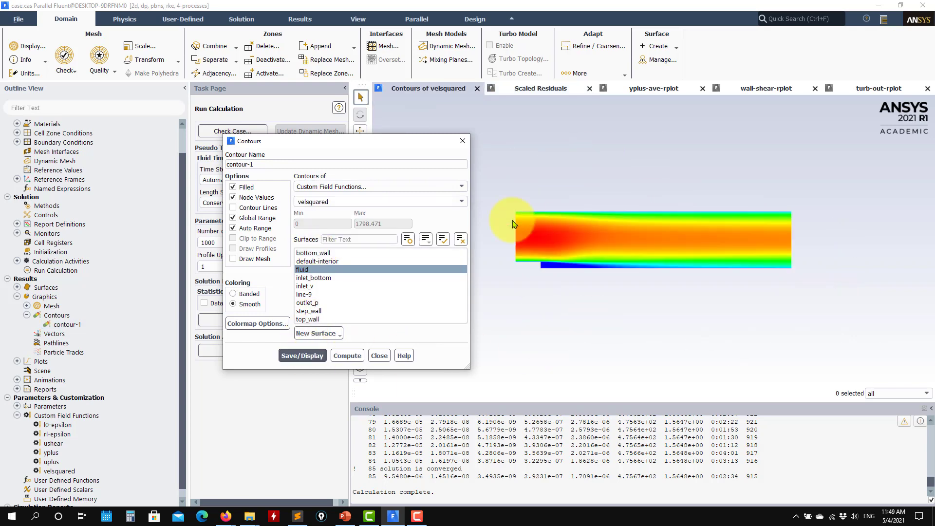
{"action": "left_click", "coordinate": [380, 355]}
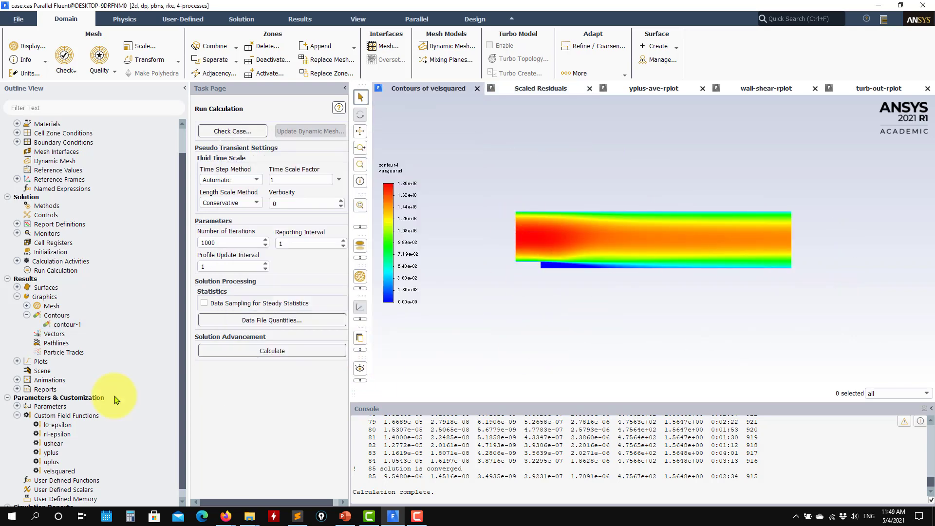
{"action": "scroll", "coordinate": [81, 410], "scroll_direction": "down", "scroll_amount": 1}
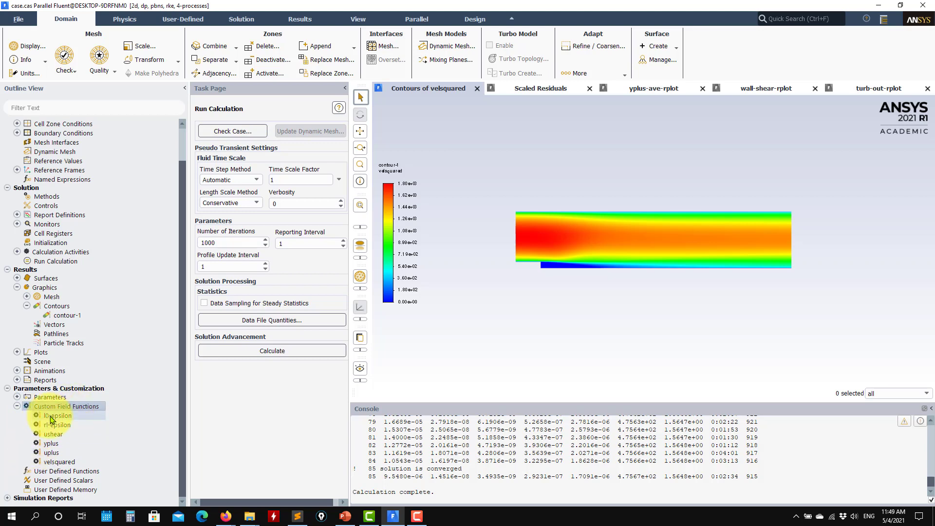
Step: Start a new custom field function with Turbulent Kinetic Energy raised to 1.5
{"action": "right_click", "coordinate": [78, 406]}
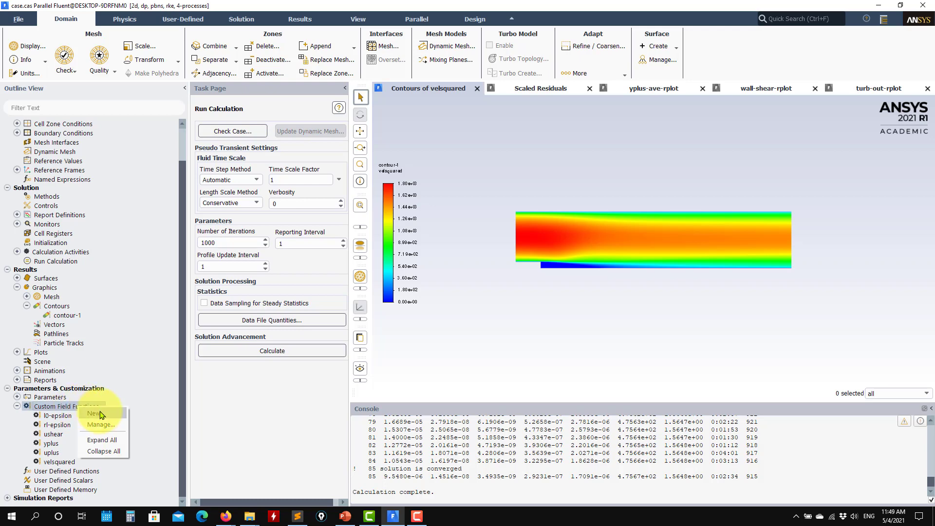
{"action": "left_click", "coordinate": [105, 417]}
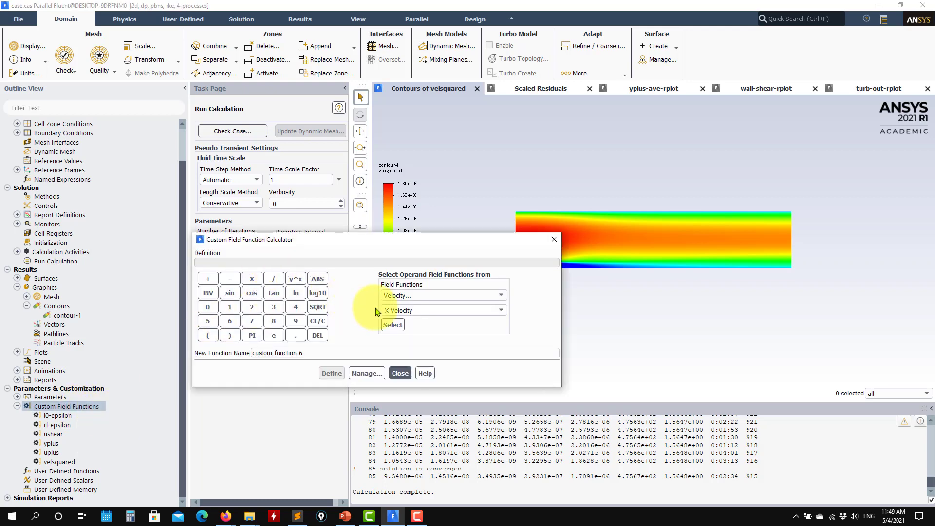
{"action": "left_click", "coordinate": [501, 295]}
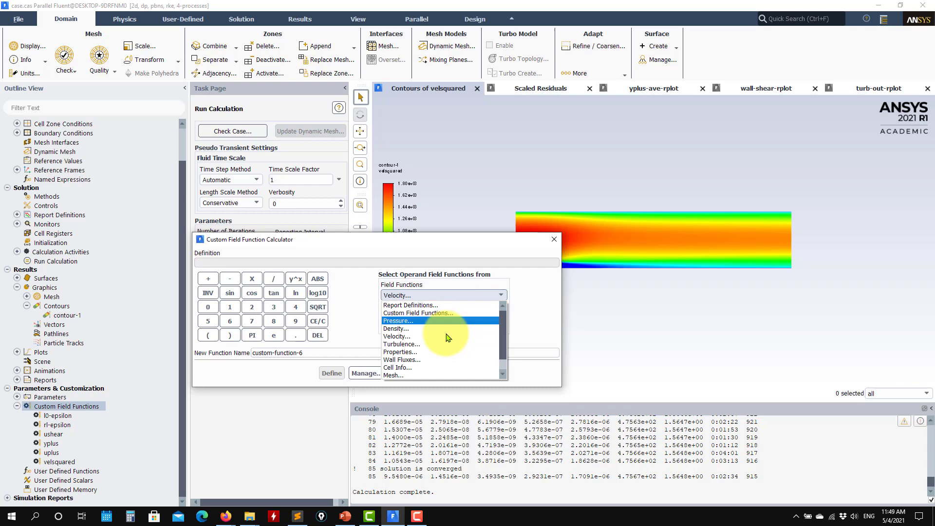
{"action": "left_click", "coordinate": [428, 352]}
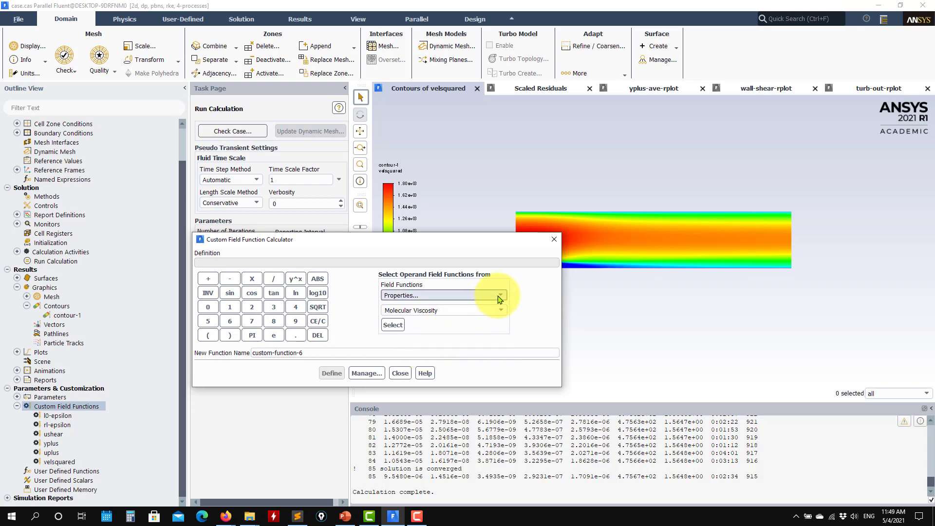
{"action": "left_click", "coordinate": [497, 296]}
{"action": "left_click", "coordinate": [423, 346]}
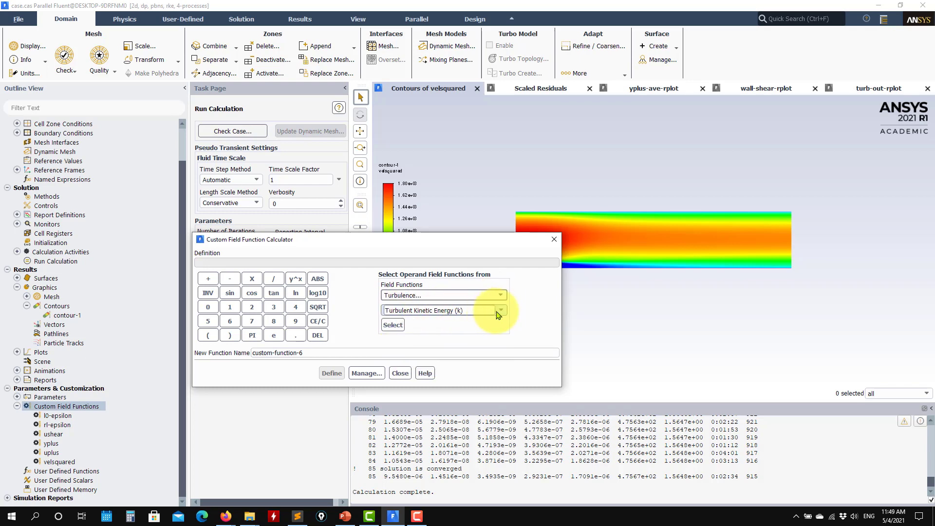
{"action": "left_click", "coordinate": [487, 310]}
{"action": "left_click", "coordinate": [437, 323]}
{"action": "left_click", "coordinate": [393, 325]}
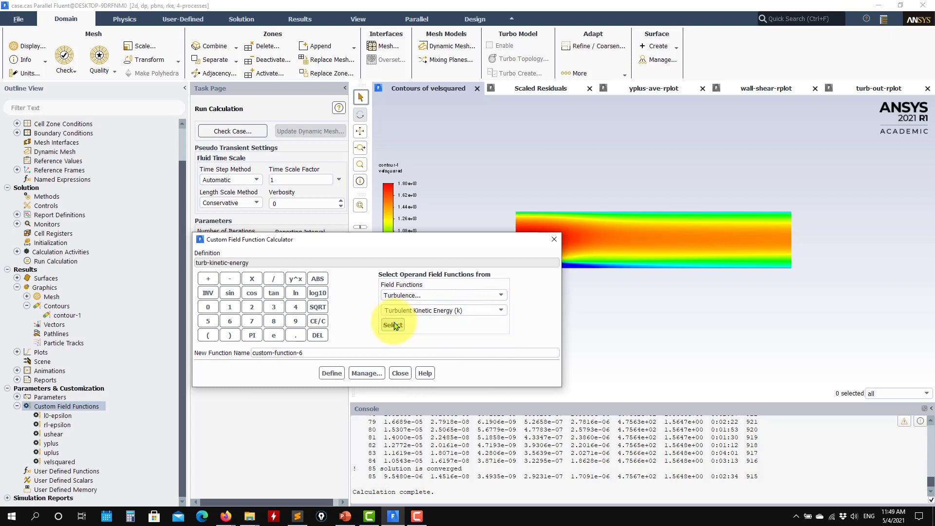
{"action": "left_click", "coordinate": [231, 307]}
{"action": "left_click", "coordinate": [295, 335]}
{"action": "left_click", "coordinate": [208, 321]}
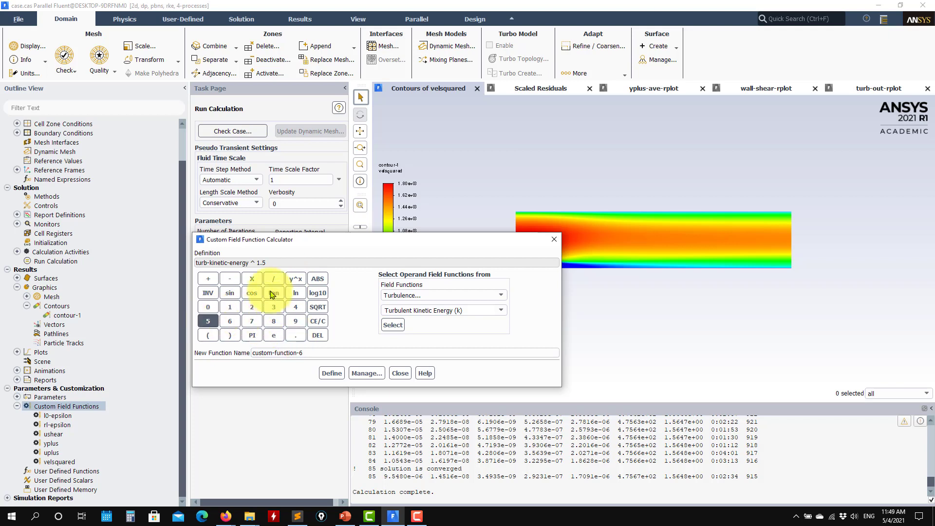
Step: Divide by Turbulent Dissipation Rate and save the function as lo-2
{"action": "left_click", "coordinate": [271, 284]}
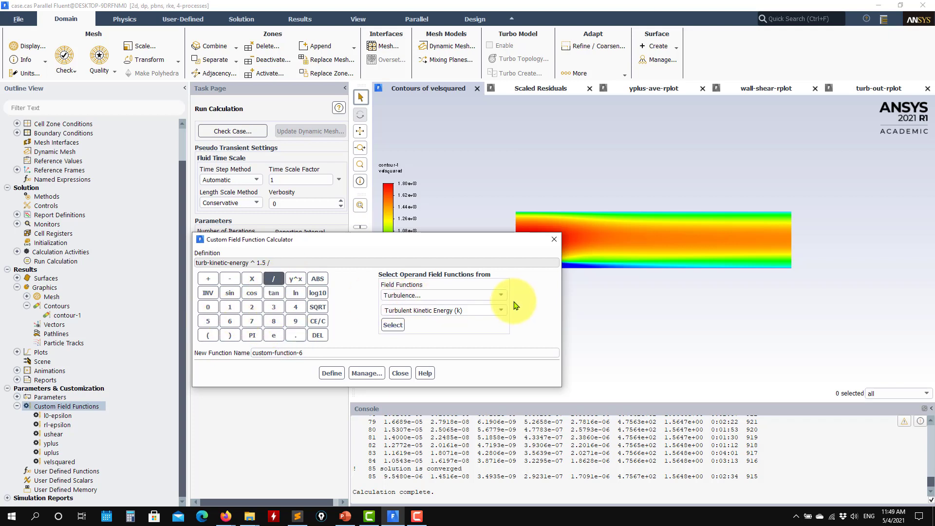
{"action": "left_click", "coordinate": [441, 310]}
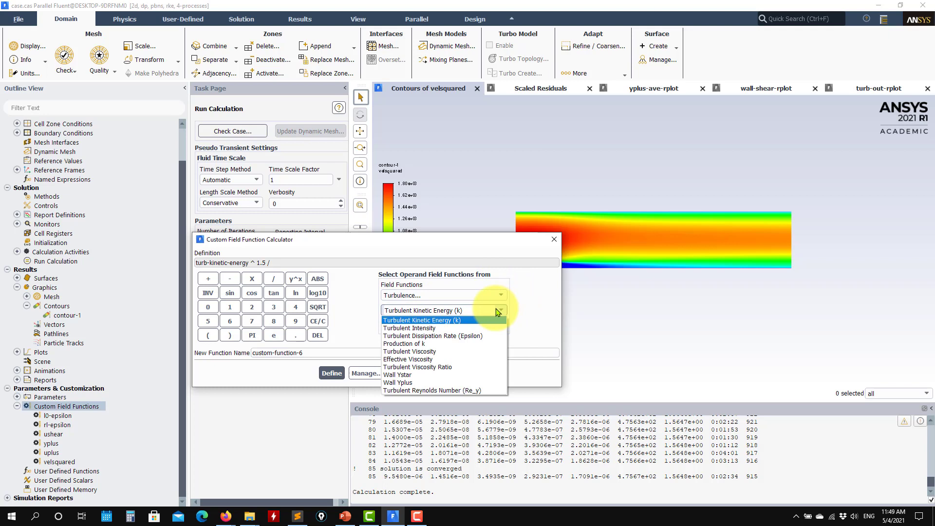
{"action": "left_click", "coordinate": [472, 335]}
{"action": "left_click", "coordinate": [331, 373]}
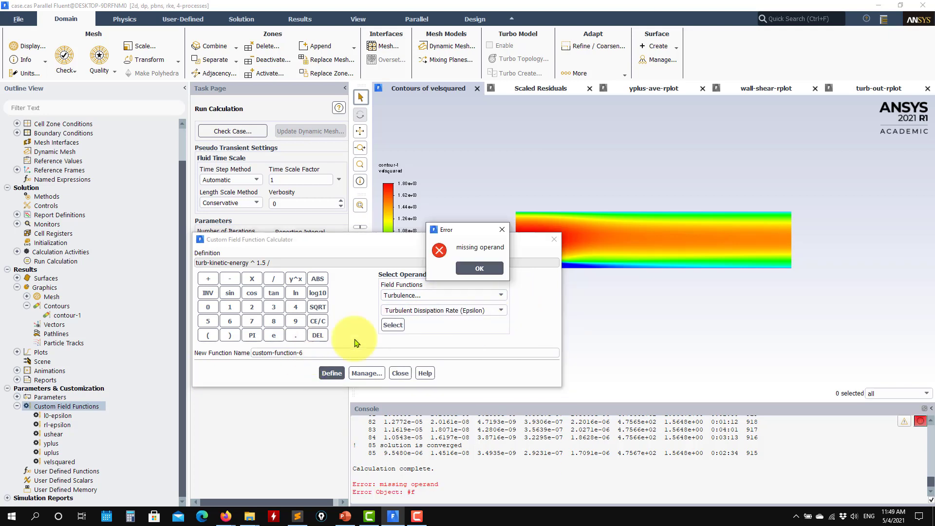
{"action": "left_click", "coordinate": [480, 268]}
{"action": "left_click", "coordinate": [392, 325]}
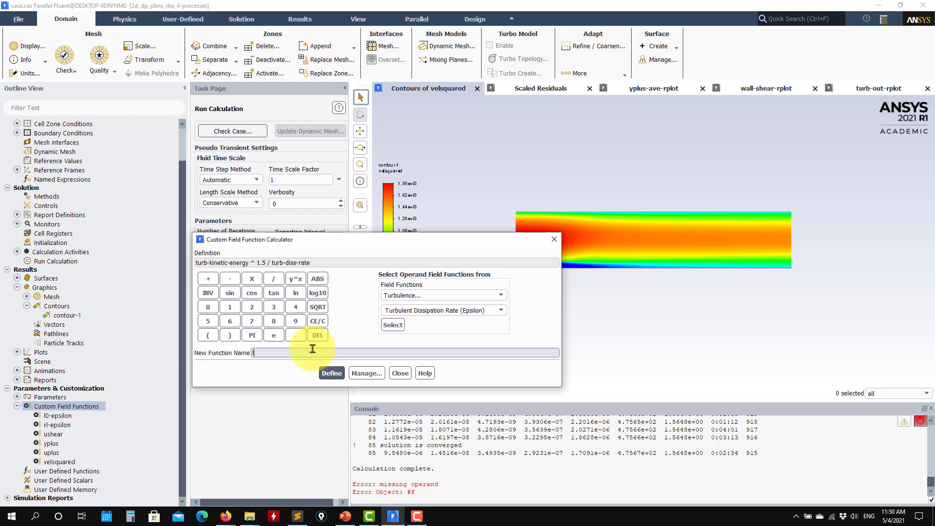
{"action": "left_click", "coordinate": [331, 373]}
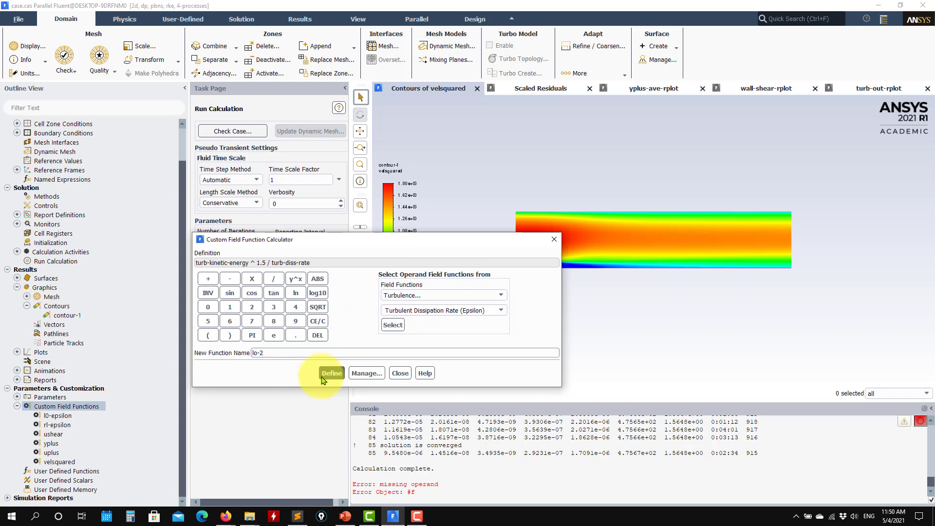
{"action": "left_click", "coordinate": [399, 372]}
{"action": "double_click", "coordinate": [69, 316]}
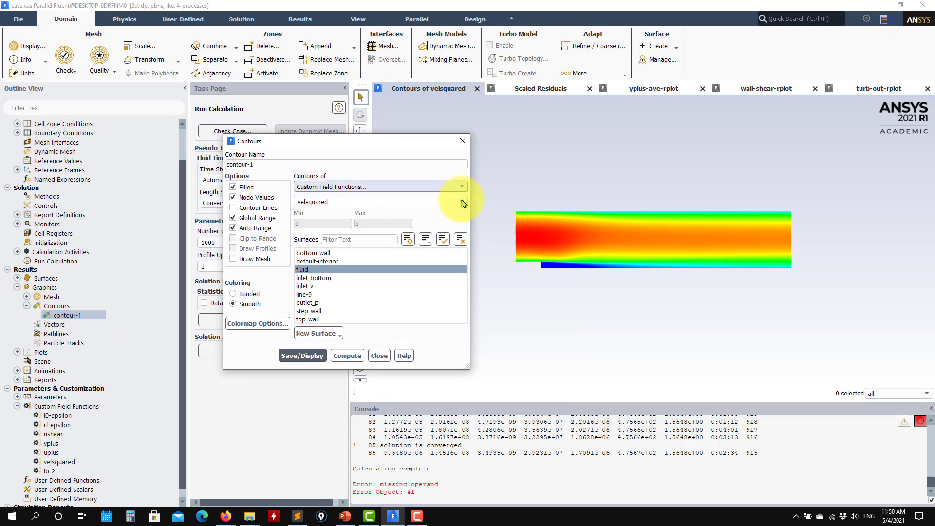
Step: Contour lo-2 on contour-1, briefly comparing with l0-epsilon, then close the settings
{"action": "left_click", "coordinate": [463, 203]}
{"action": "left_click", "coordinate": [317, 259]}
{"action": "left_click", "coordinate": [302, 355]}
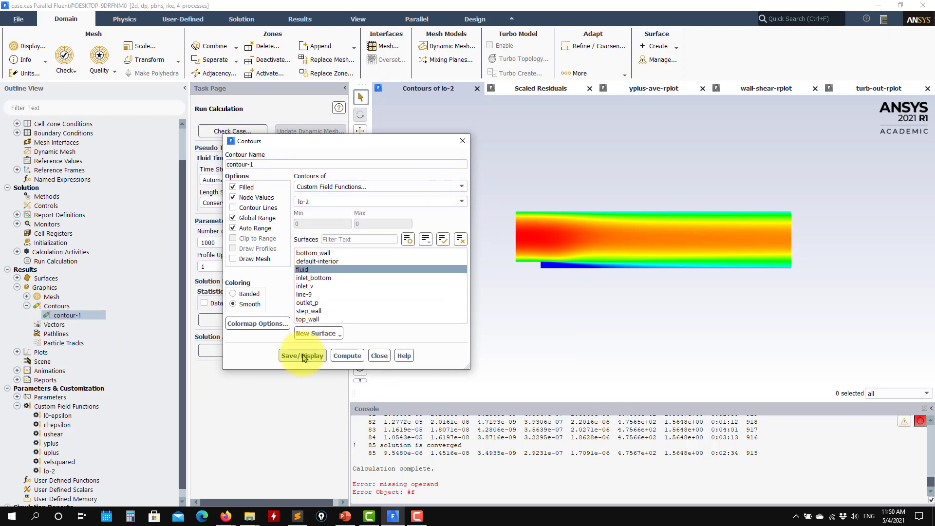
{"action": "left_click", "coordinate": [460, 203]}
{"action": "left_click", "coordinate": [382, 210]}
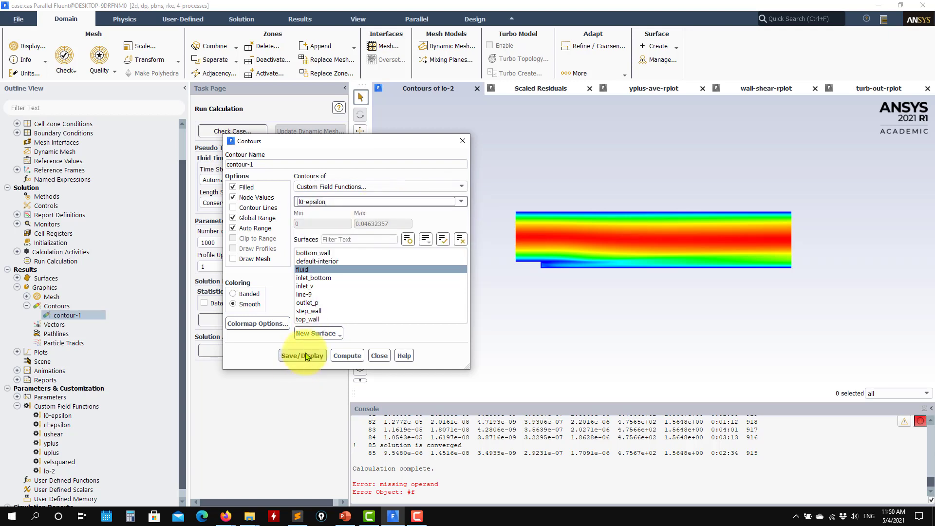
{"action": "left_click", "coordinate": [461, 201]}
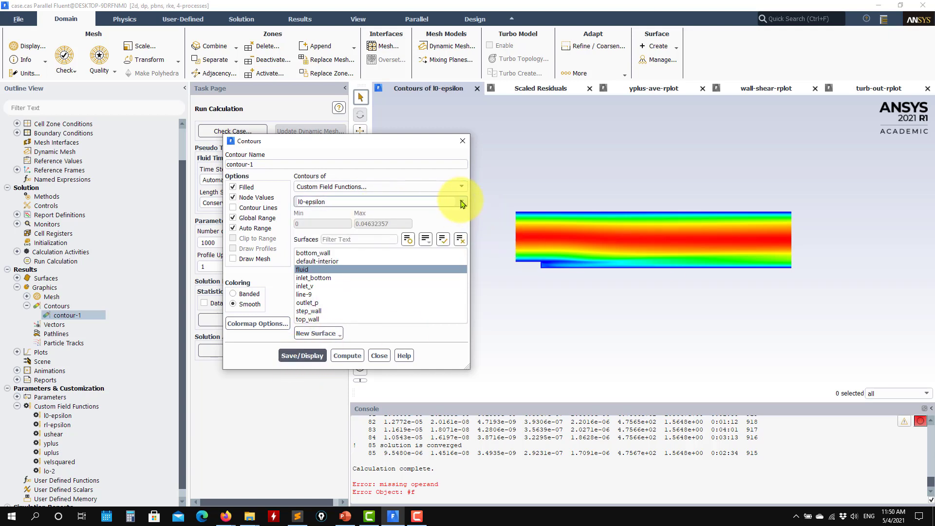
{"action": "left_click", "coordinate": [314, 258]}
{"action": "left_click", "coordinate": [303, 356]}
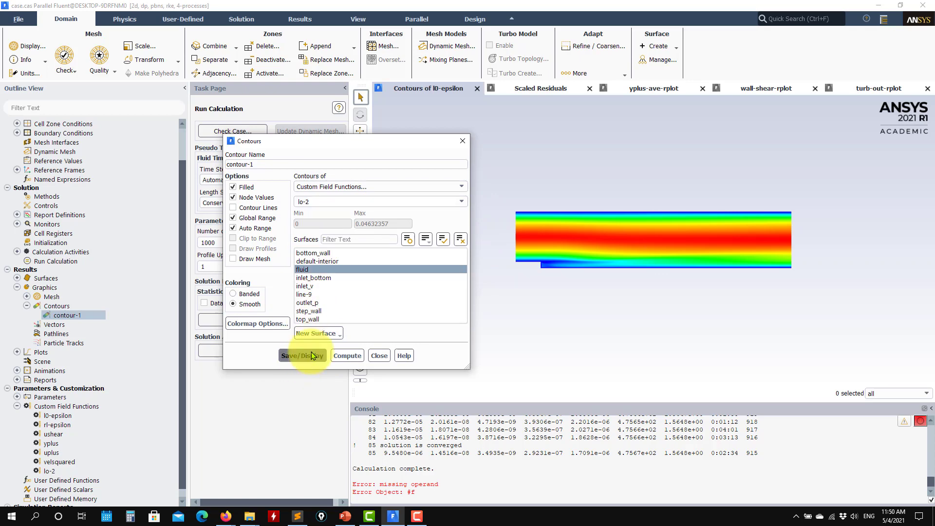
{"action": "left_click", "coordinate": [380, 355]}
{"action": "scroll", "coordinate": [69, 424], "scroll_direction": "down", "scroll_amount": 1}
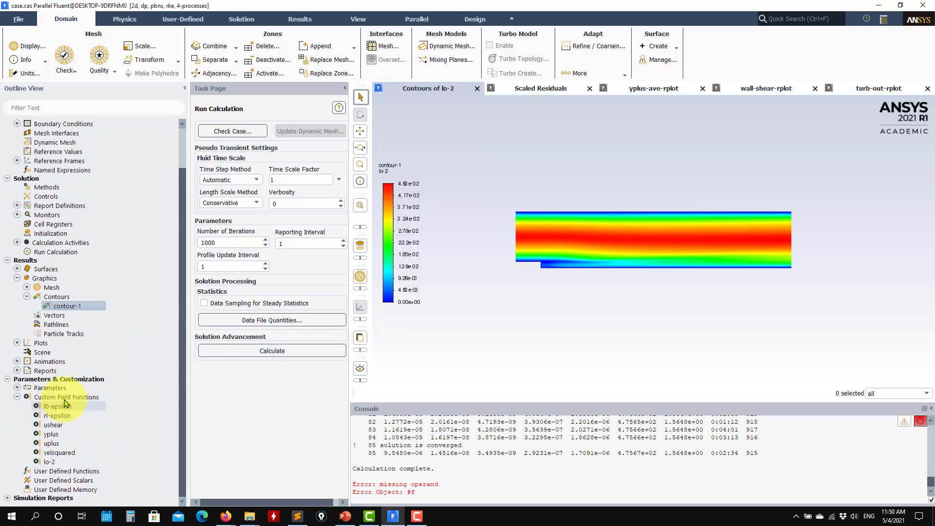
Step: Compare the lo-2 and l0-epsilon definitions in the Manage dialog
{"action": "right_click", "coordinate": [72, 397]}
{"action": "left_click", "coordinate": [88, 423]}
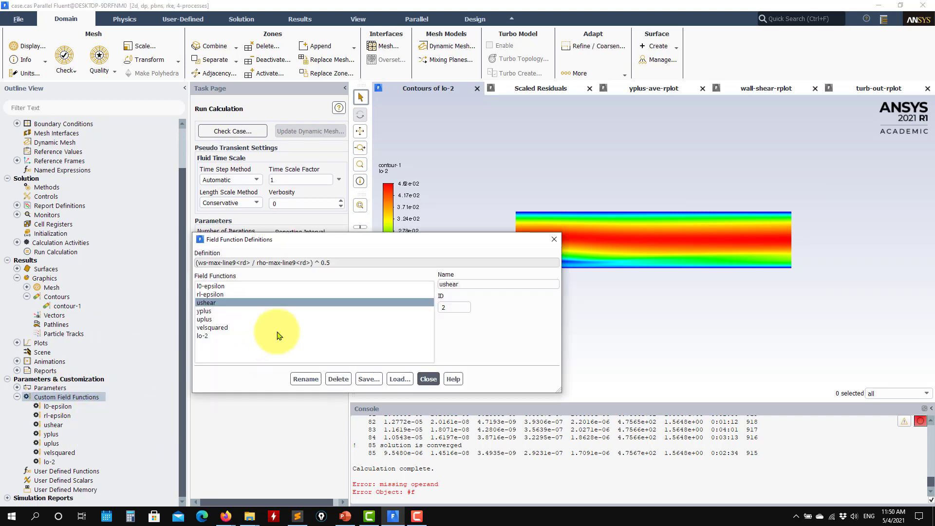
{"action": "left_click", "coordinate": [204, 336]}
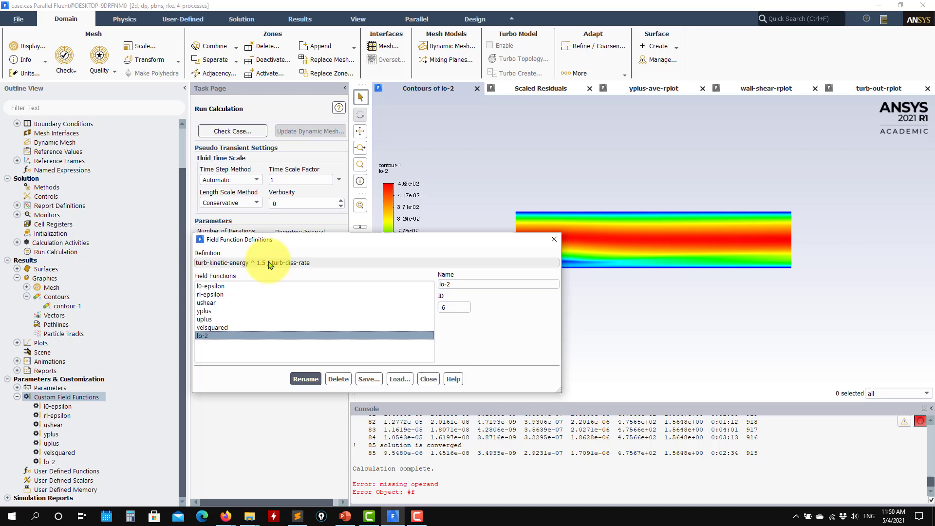
{"action": "left_click", "coordinate": [212, 286]}
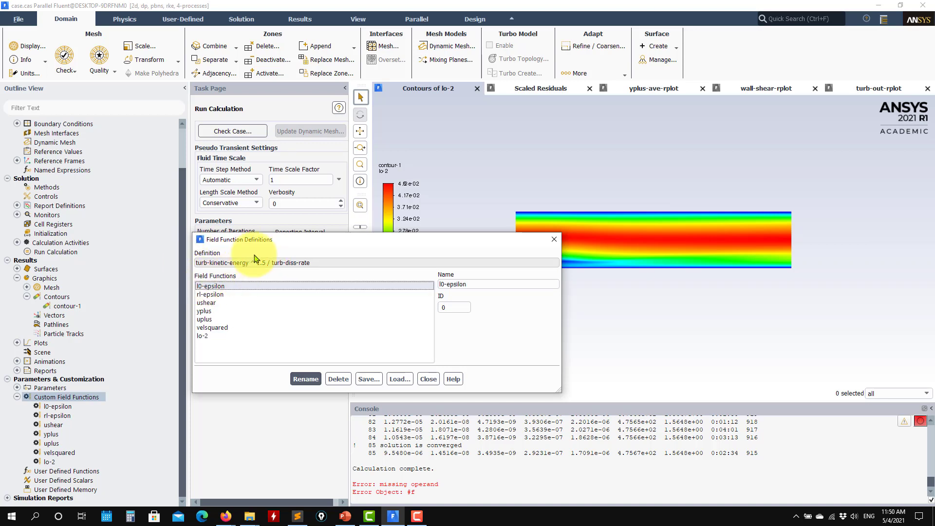
{"action": "left_click", "coordinate": [428, 379]}
{"action": "right_click", "coordinate": [81, 397]}
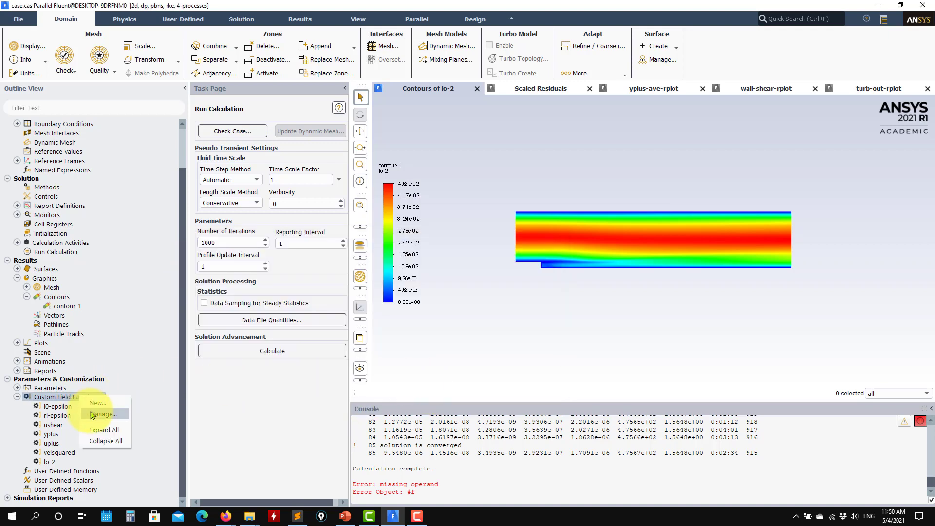
Step: Open the ws-max-line9 report definition to confirm its Vertex Maximum of Wall Shear Stress on line-9
{"action": "left_click", "coordinate": [108, 406]}
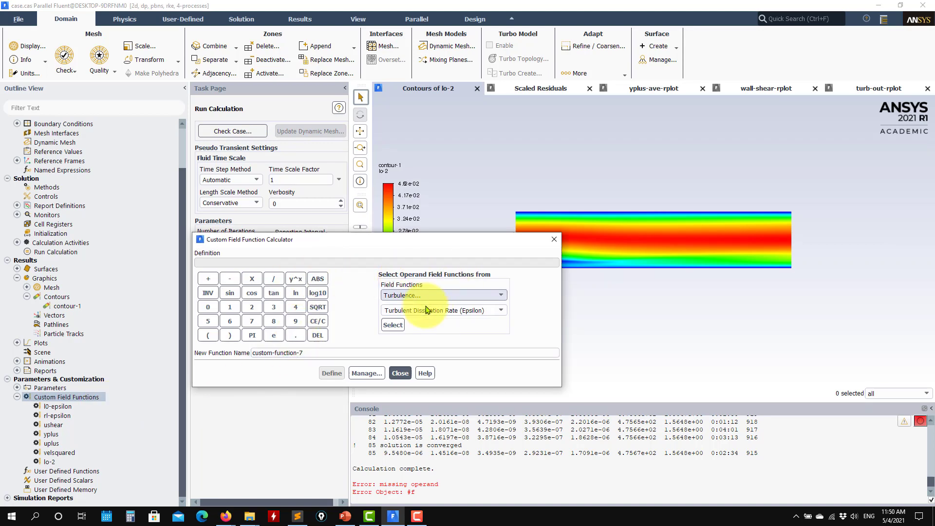
{"action": "scroll", "coordinate": [743, 267], "scroll_direction": "up", "scroll_amount": 2}
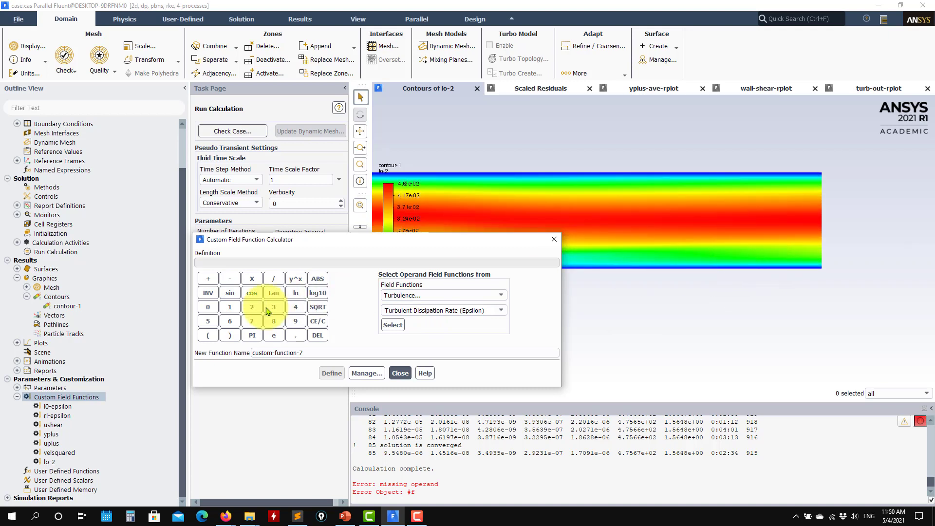
{"action": "left_click", "coordinate": [17, 214]}
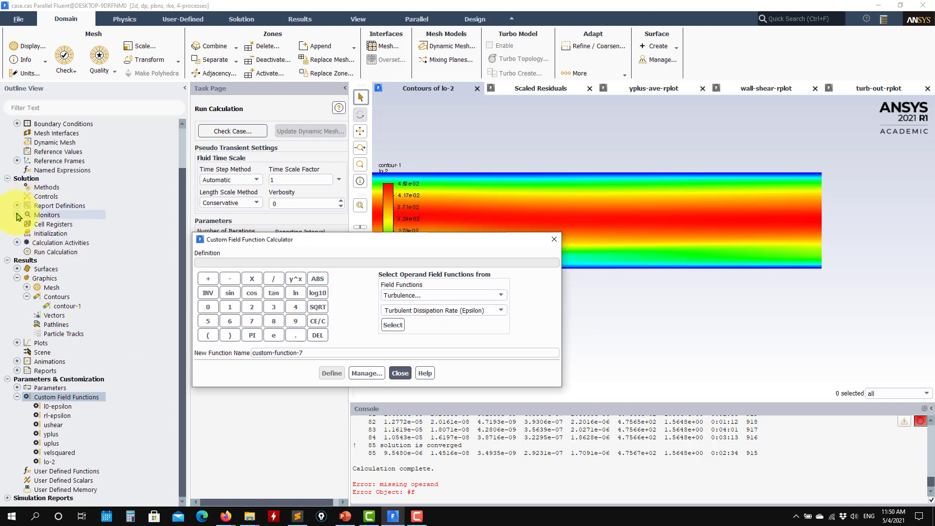
{"action": "scroll", "coordinate": [22, 216], "scroll_direction": "up", "scroll_amount": 2}
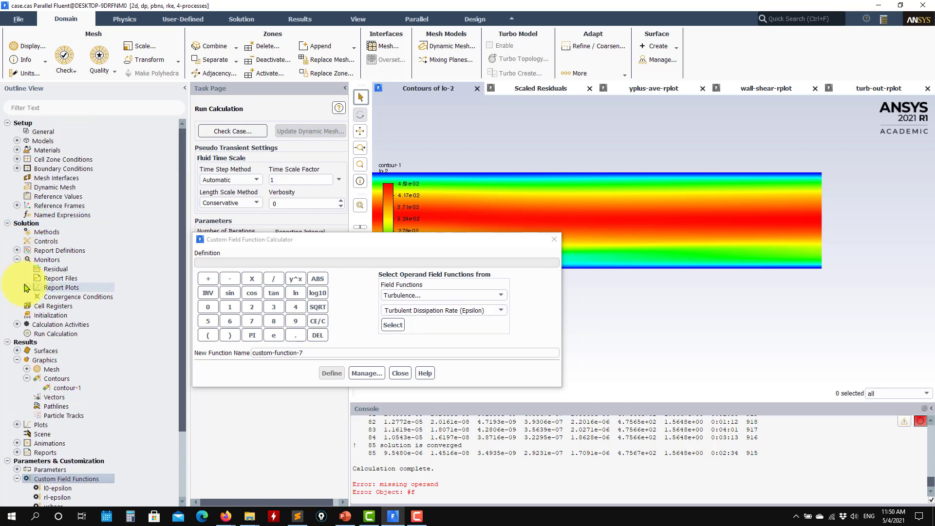
{"action": "left_click", "coordinate": [18, 250]}
{"action": "left_click", "coordinate": [56, 298]}
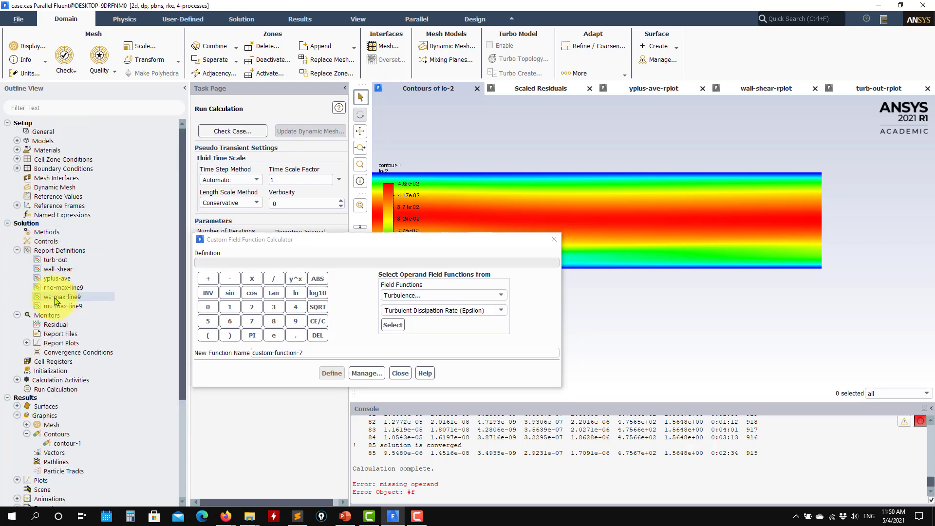
{"action": "double_click", "coordinate": [57, 297]}
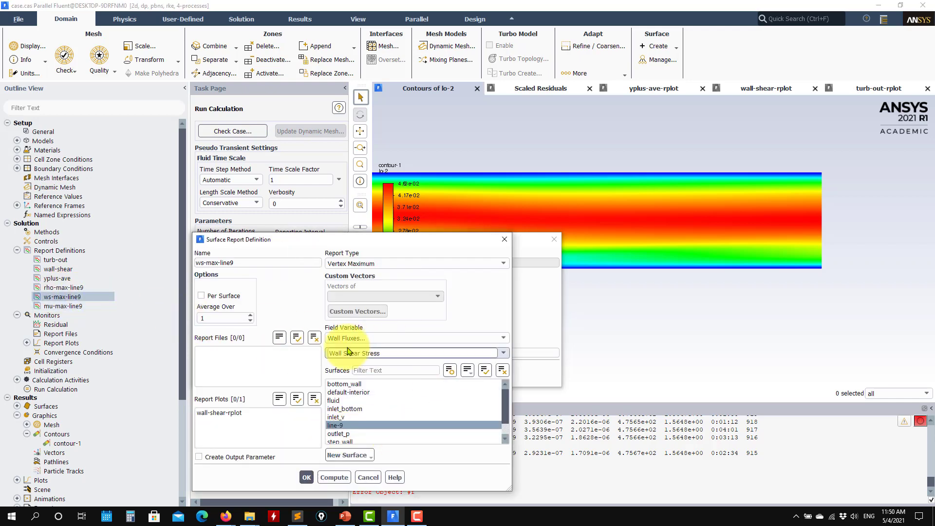
Step: Pick the ws-max-line9 report definition as the calculator operand
{"action": "left_click", "coordinate": [368, 477]}
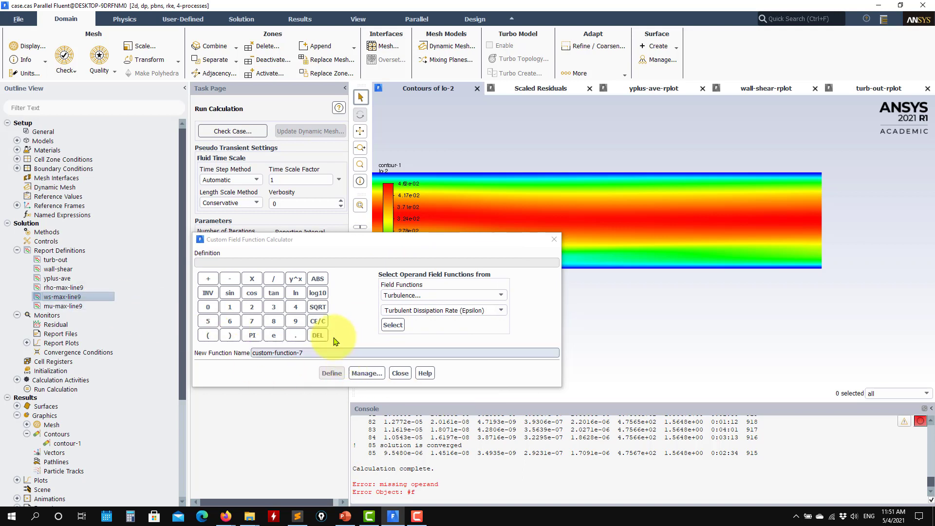
{"action": "left_click", "coordinate": [502, 296]}
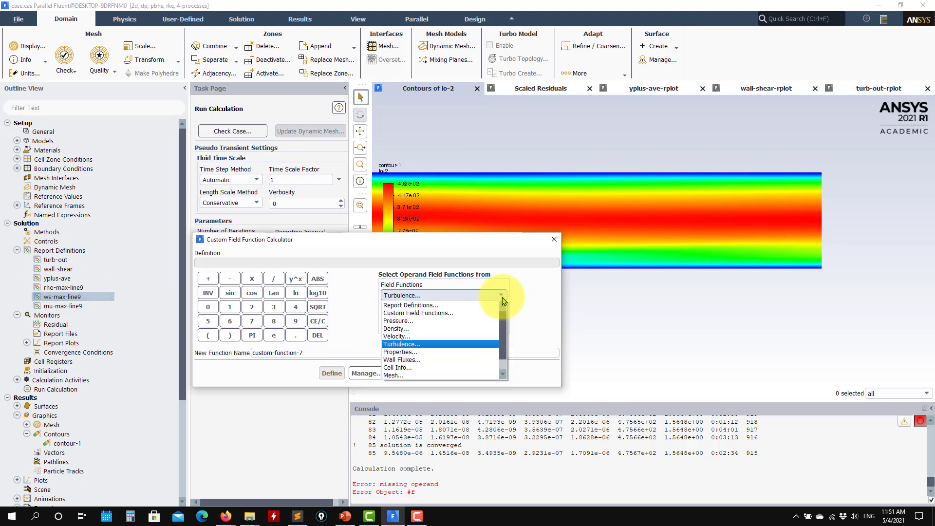
{"action": "left_click", "coordinate": [431, 305]}
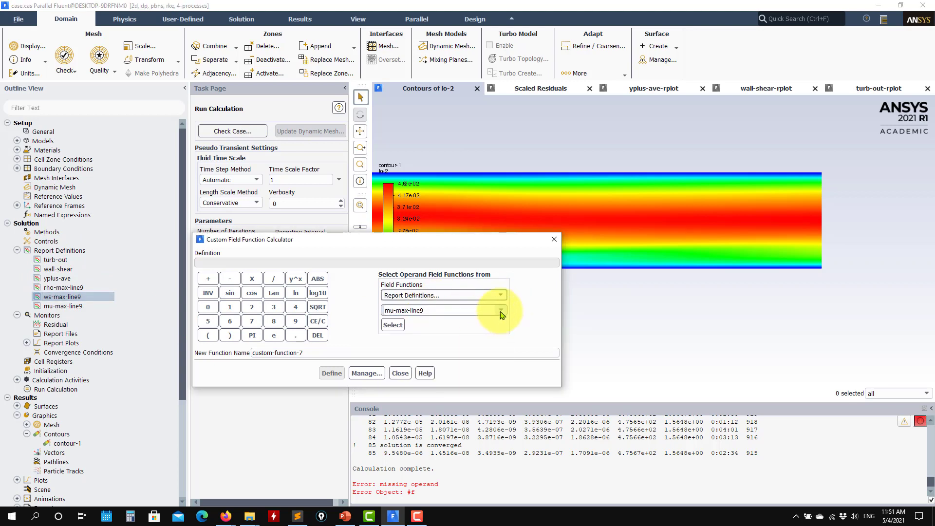
{"action": "left_click", "coordinate": [501, 311]}
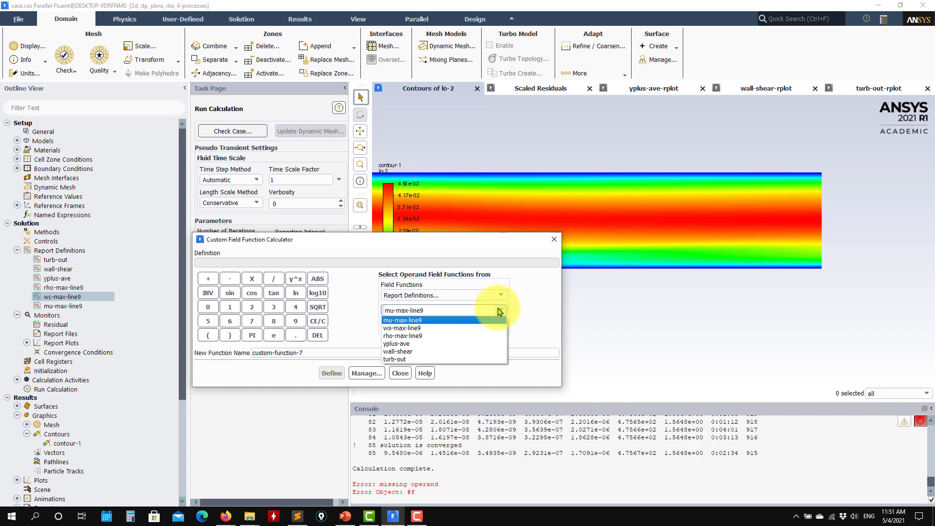
{"action": "left_click", "coordinate": [428, 328]}
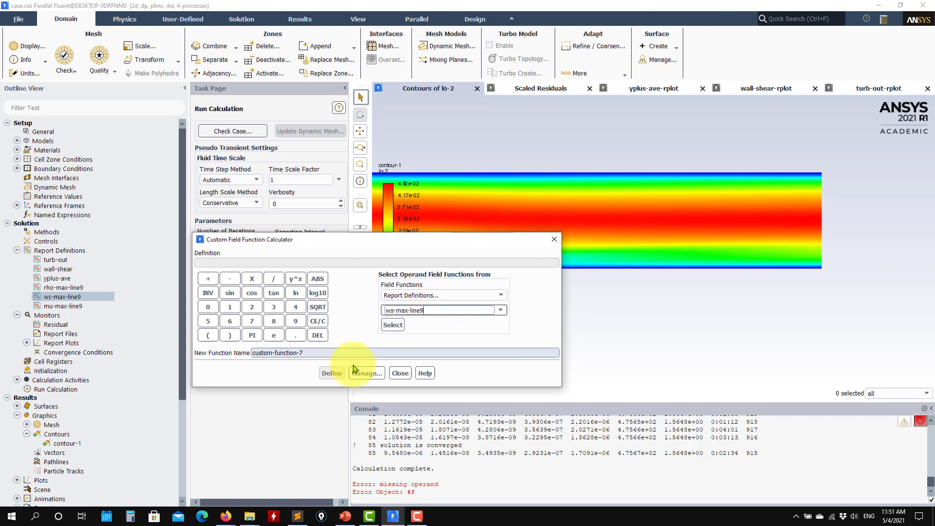
{"action": "left_click", "coordinate": [391, 324]}
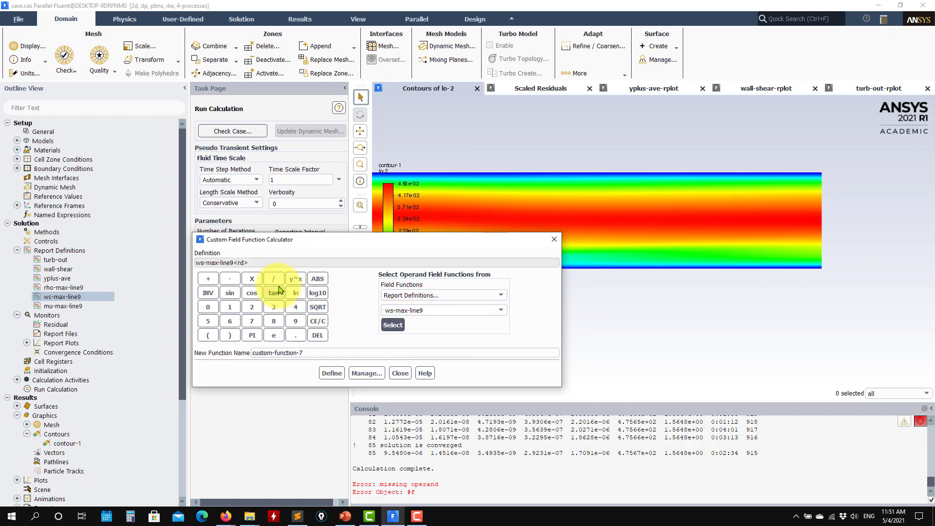
{"action": "left_click", "coordinate": [317, 335]}
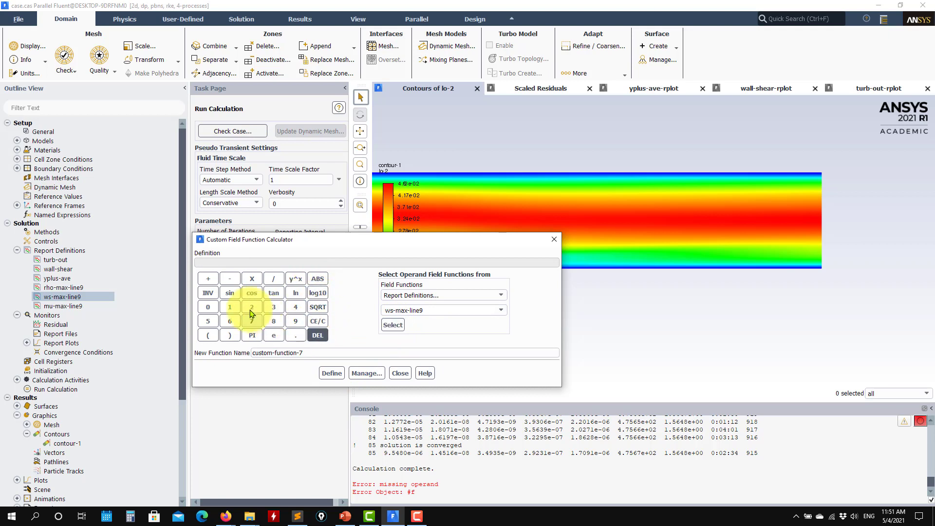
Step: Build (ws-max-line9<rd> / 1) ^ 0.5 and define it as vs2
{"action": "left_click", "coordinate": [208, 335]}
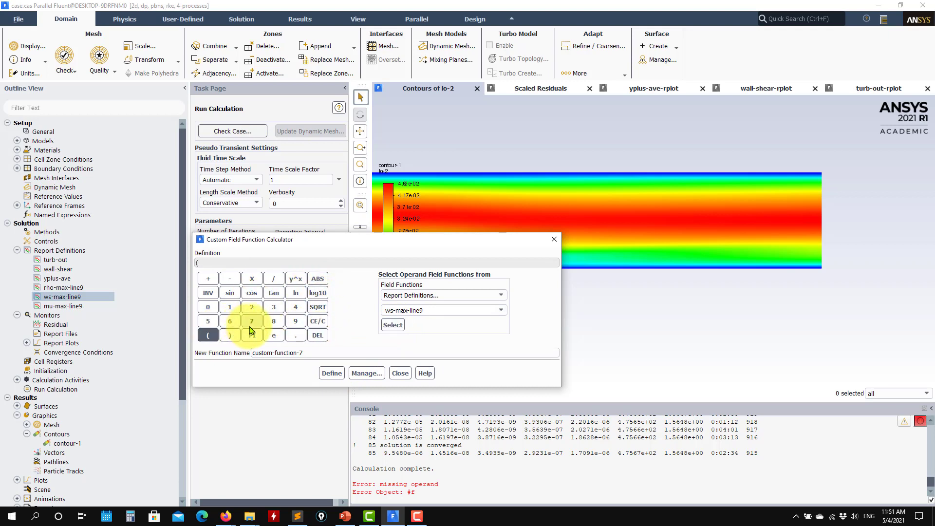
{"action": "left_click", "coordinate": [393, 325]}
{"action": "left_click", "coordinate": [273, 279]}
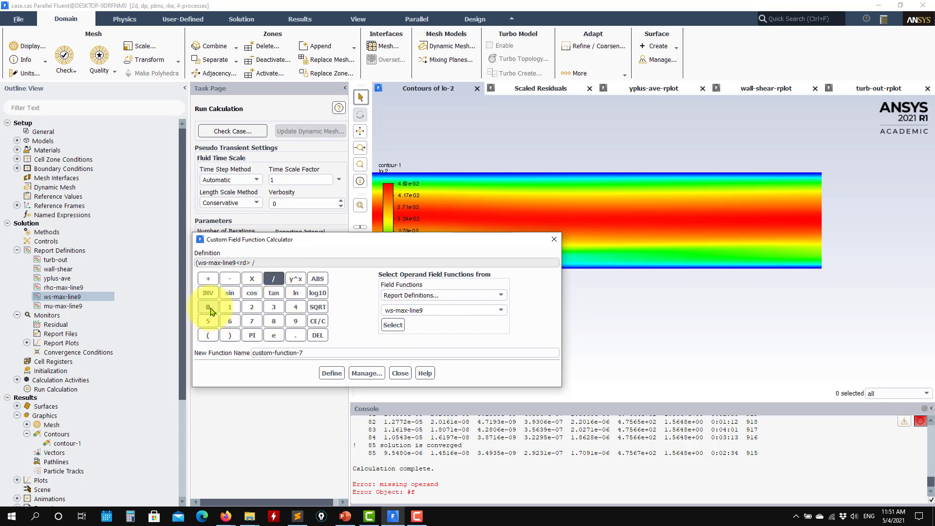
{"action": "left_click", "coordinate": [230, 307]}
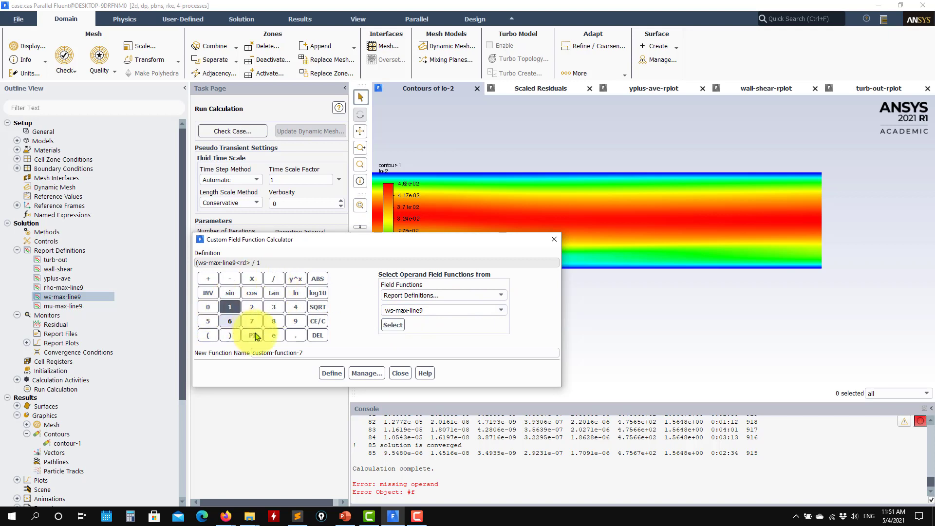
{"action": "left_click", "coordinate": [295, 278]}
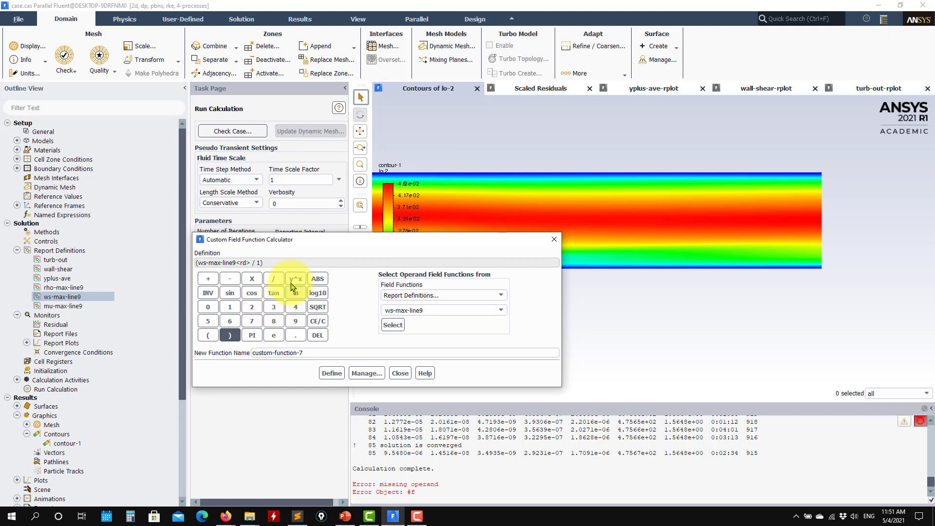
{"action": "left_click", "coordinate": [208, 309]}
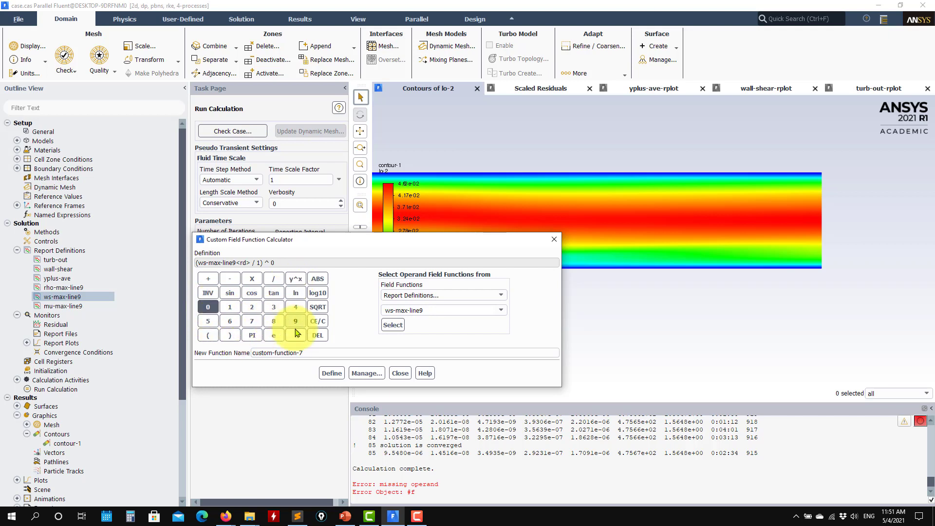
{"action": "left_click", "coordinate": [295, 335]}
{"action": "left_click", "coordinate": [208, 321]}
{"action": "double_click", "coordinate": [318, 354]}
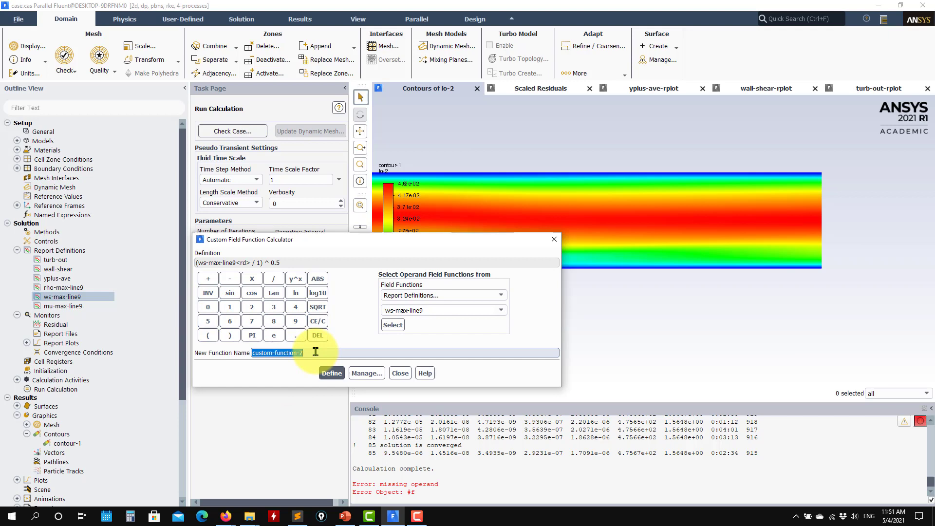
{"action": "type", "text": "vs2"}
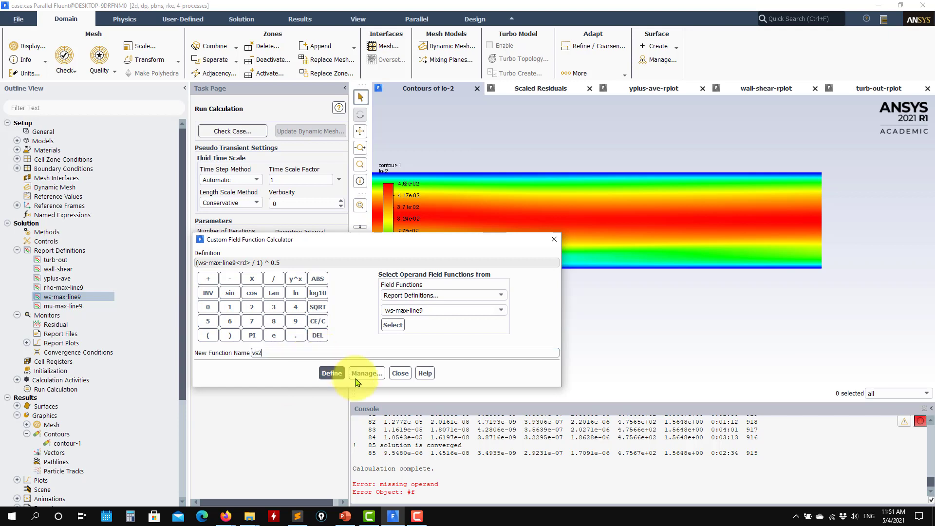
{"action": "left_click", "coordinate": [331, 373]}
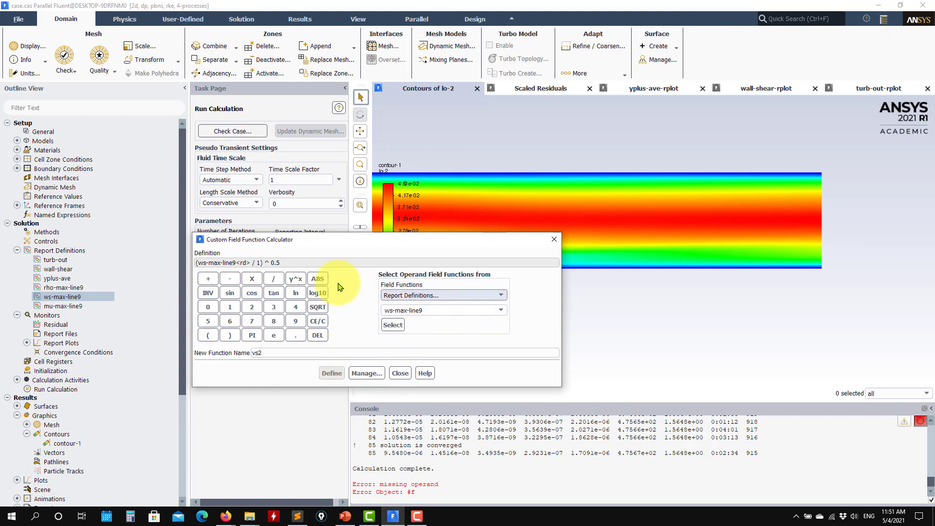
Step: Close the Custom Field Function Calculator and confirm vs2 is listed after velsquared and lo-2
{"action": "left_click", "coordinate": [400, 375]}
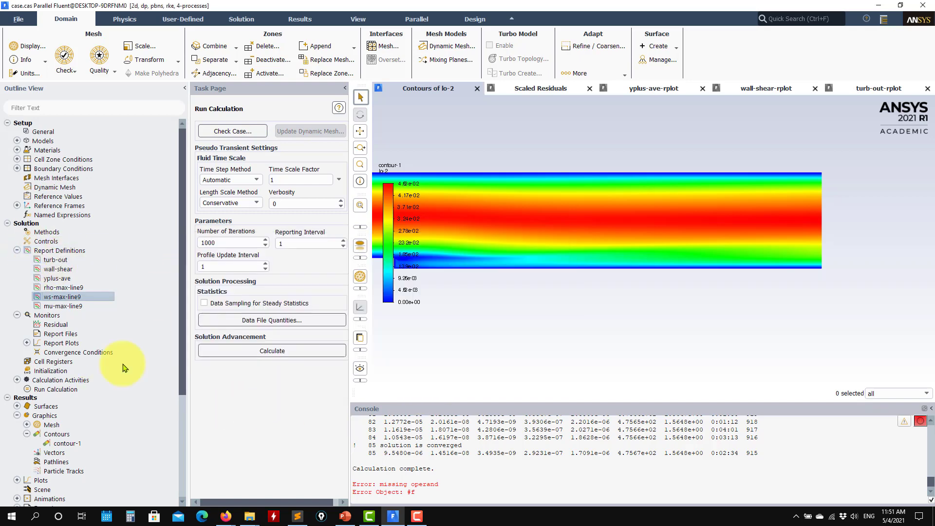
{"action": "scroll", "coordinate": [41, 385], "scroll_direction": "down", "scroll_amount": 5}
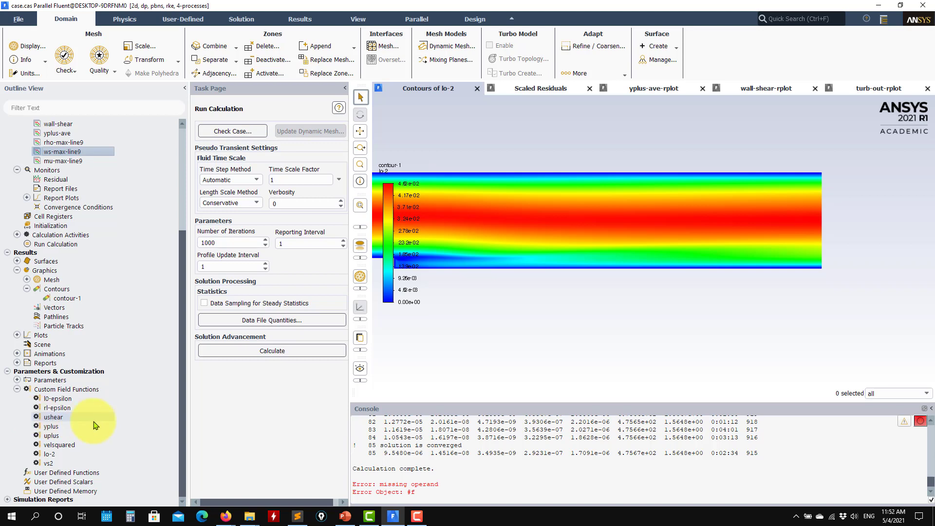
{"action": "scroll", "coordinate": [53, 260], "scroll_direction": "up", "scroll_amount": 5}
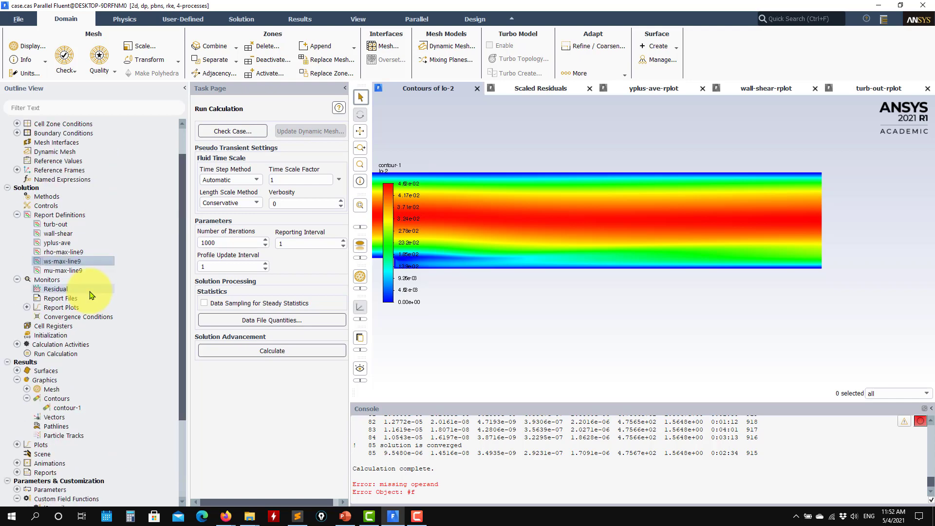
{"action": "scroll", "coordinate": [53, 259], "scroll_direction": "down", "scroll_amount": 5}
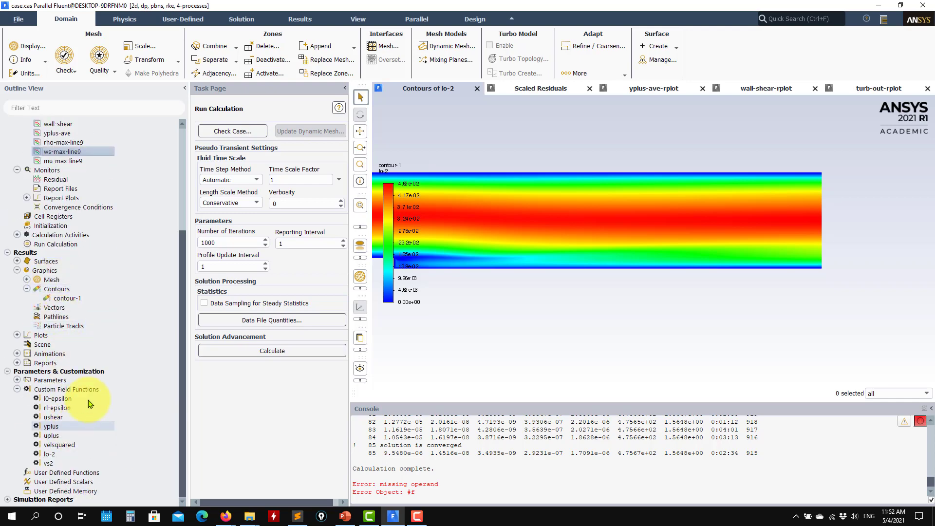